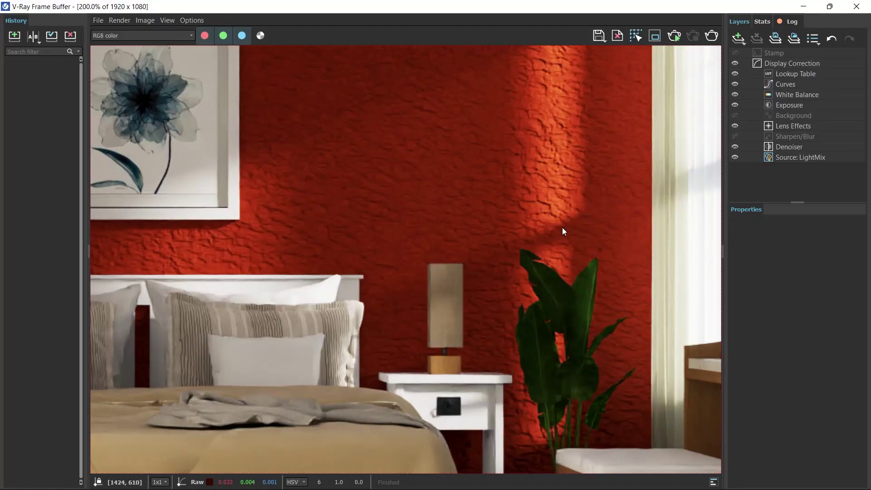
# - Zoom and pan around the previous red-wall render to inspect its deep bump texture
pyautogui.scroll(1, 484, 129)
pyautogui.moveTo(469, 153); pyautogui.dragTo(453, 173, button='middle')
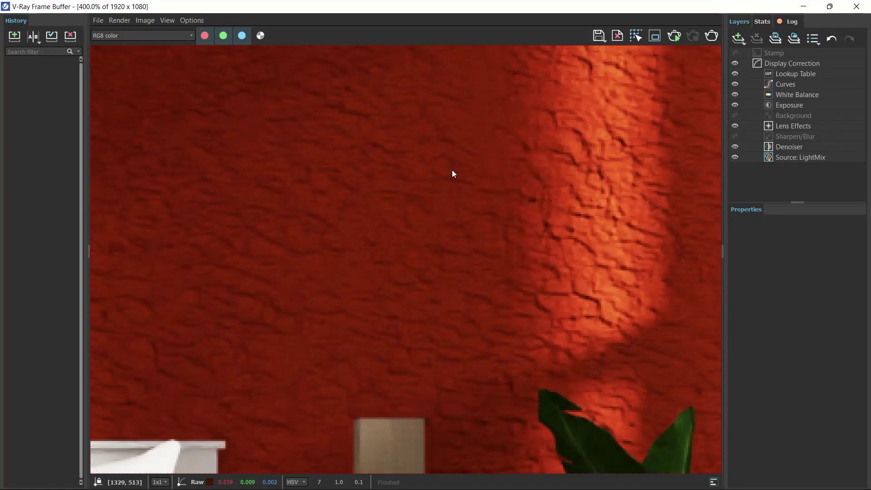
pyautogui.scroll(-2, 472, 191)
pyautogui.scroll(3, 499, 190)
pyautogui.scroll(-1, 436, 218)
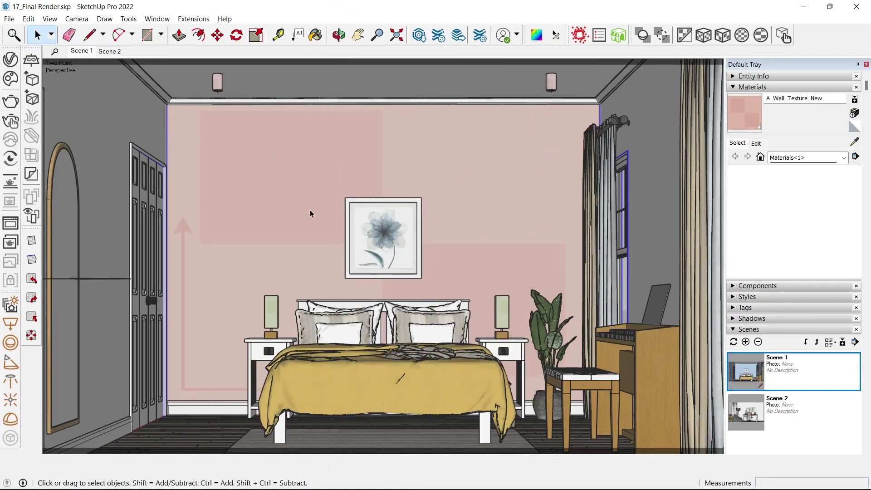
# - Create a new V-Ray Generic material named A_Wall_Stucco_Brown in the Asset Editor
pyautogui.click(10, 59)
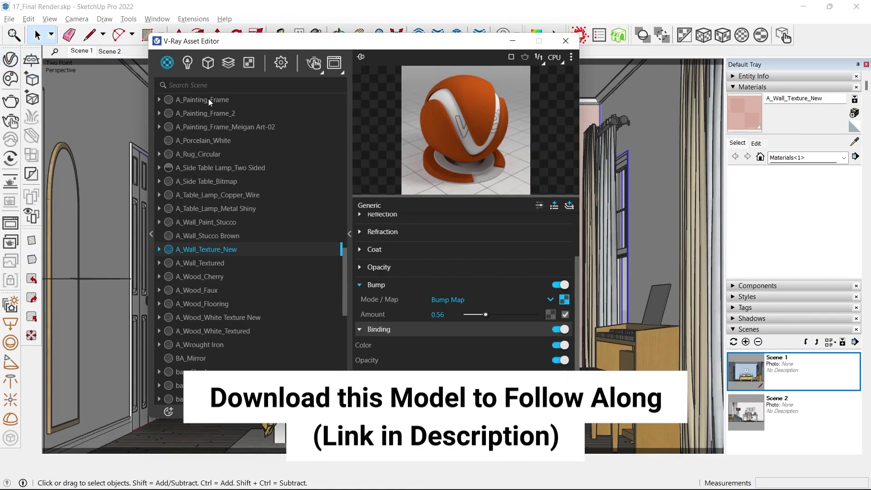
pyautogui.rightClick(167, 69)
pyautogui.click(188, 80)
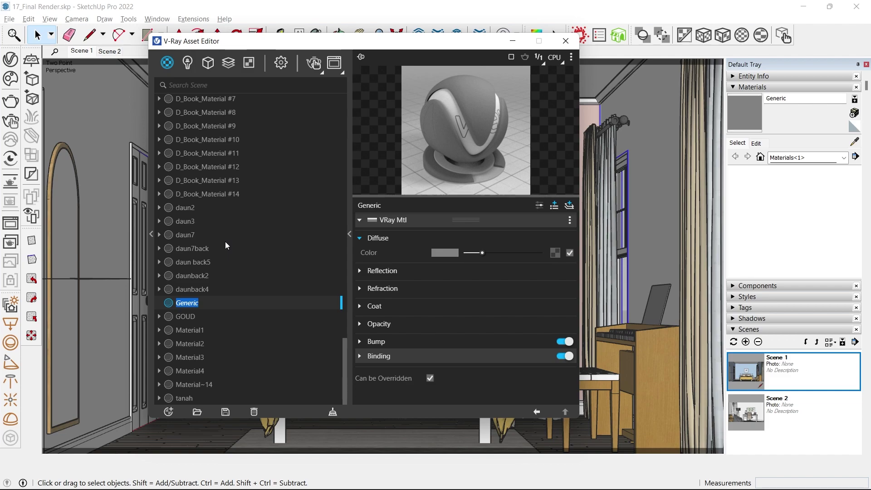
pyautogui.write('A_Wall_Stucco_Brown')
pyautogui.press('Return')
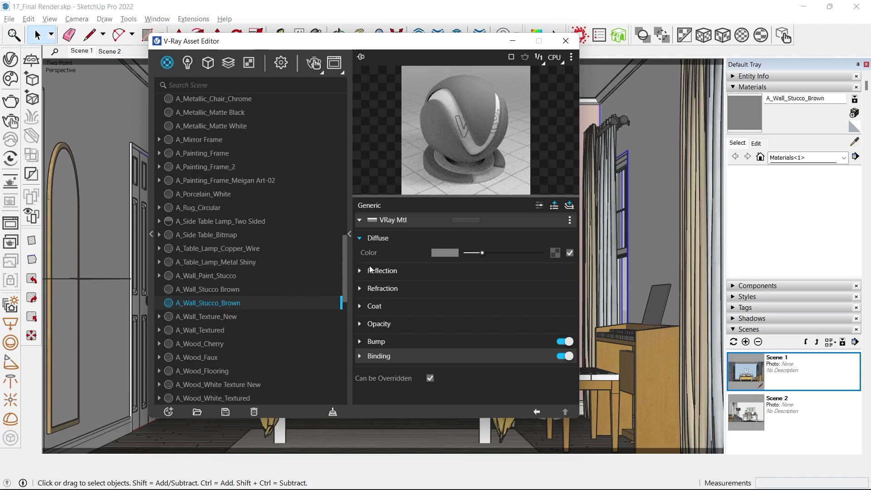
# - Choose a saturated orange as A_Wall_Stucco_Brown's diffuse colour in the V-Ray Color Picker
pyautogui.click(448, 250)
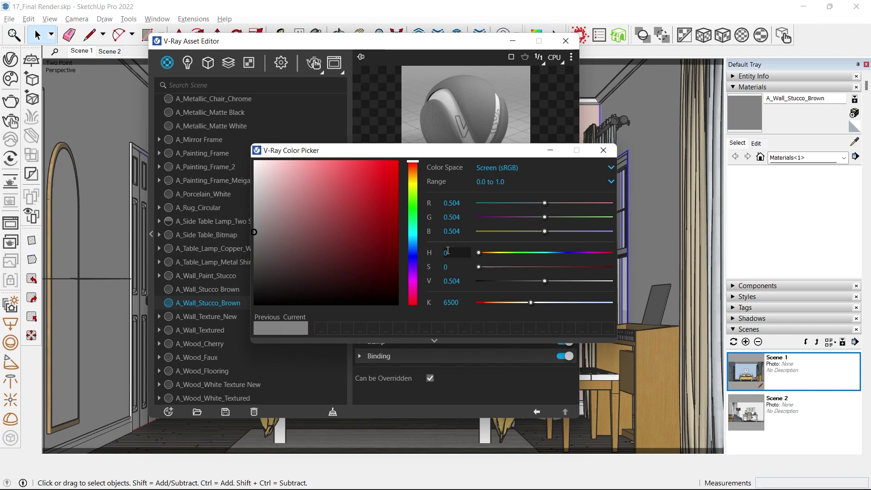
pyautogui.click(386, 171)
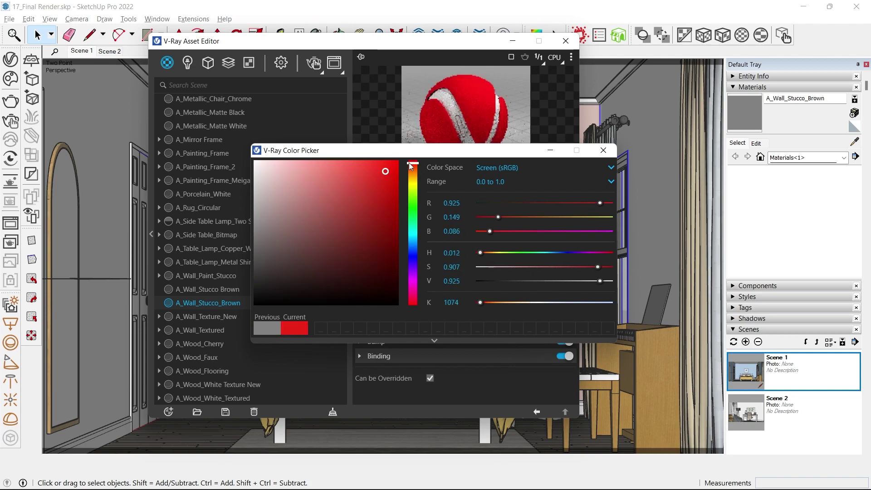
pyautogui.click(412, 167)
pyautogui.click(381, 183)
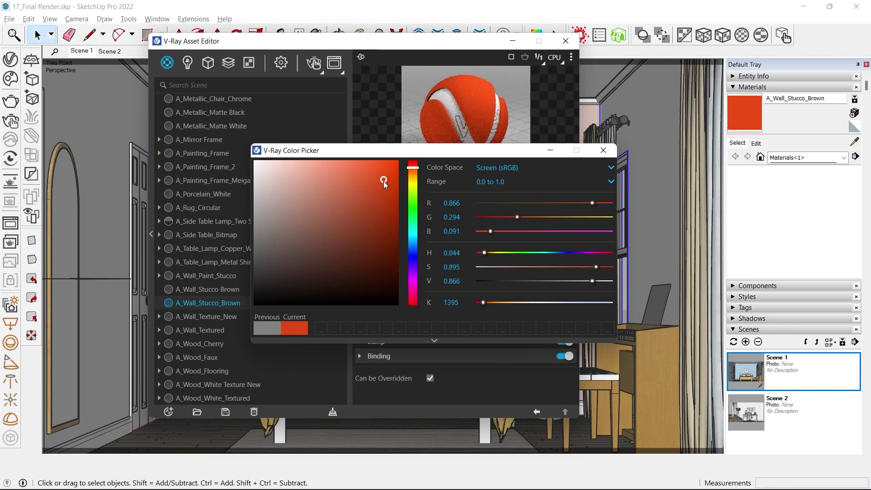
pyautogui.click(413, 173)
pyautogui.click(412, 166)
pyautogui.click(413, 172)
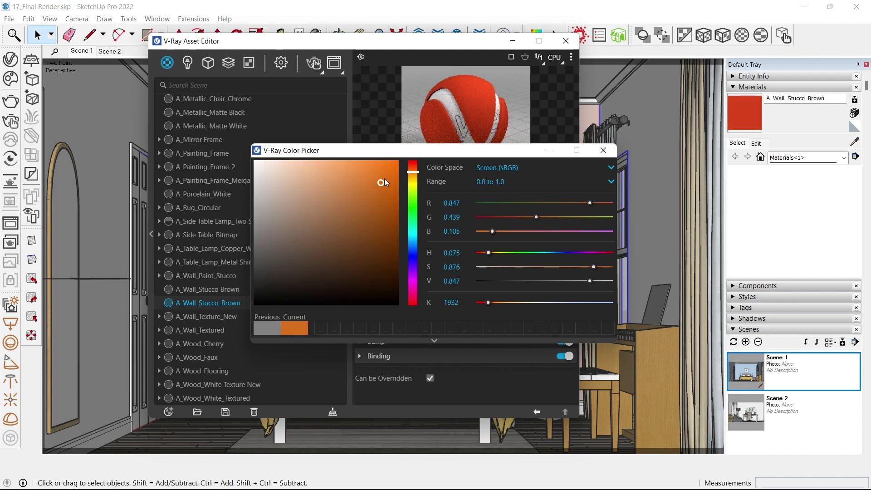
pyautogui.click(379, 179)
# - Keep the orange, darken it slightly with the diffuse slider, and close the Asset Editor
pyautogui.click(604, 150)
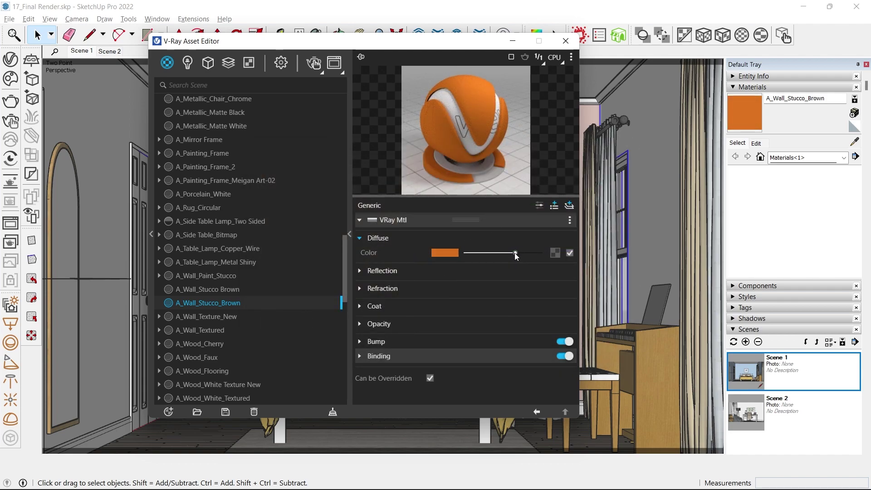
pyautogui.moveTo(518, 258); pyautogui.dragTo(500, 255)
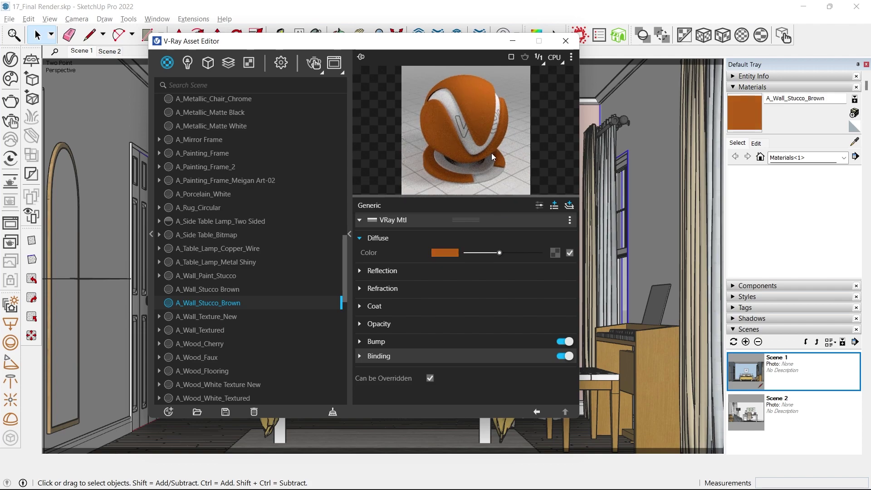
pyautogui.click(566, 40)
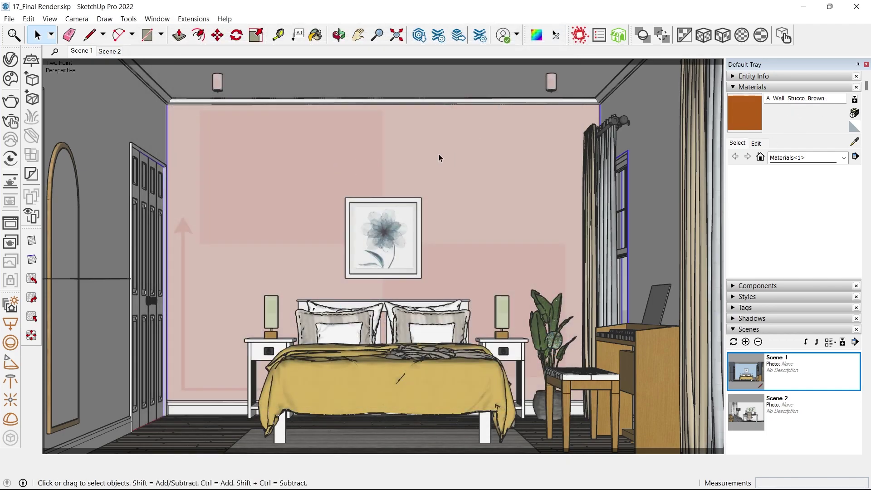
# - Paint the back wall with A_Wall_Stucco_Brown, then bring up V-Ray's render settings
pyautogui.press('b')
pyautogui.click(492, 160)
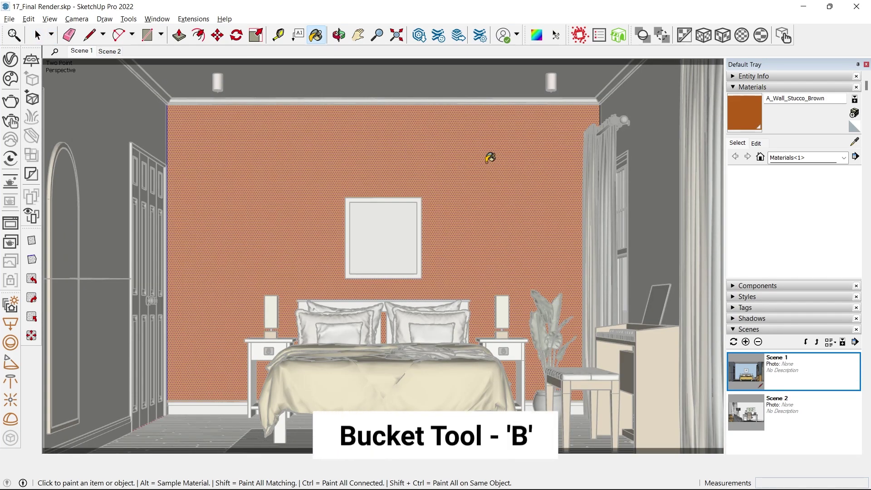
pyautogui.press('space')
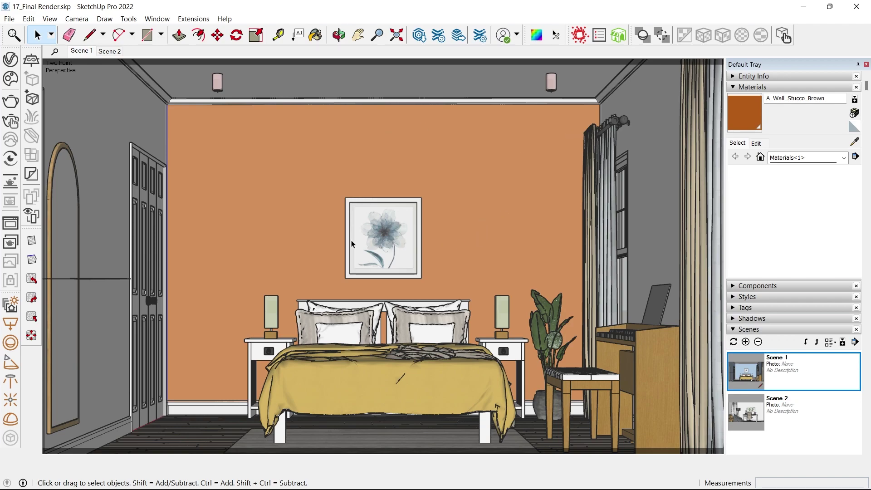
pyautogui.click(10, 59)
pyautogui.click(280, 63)
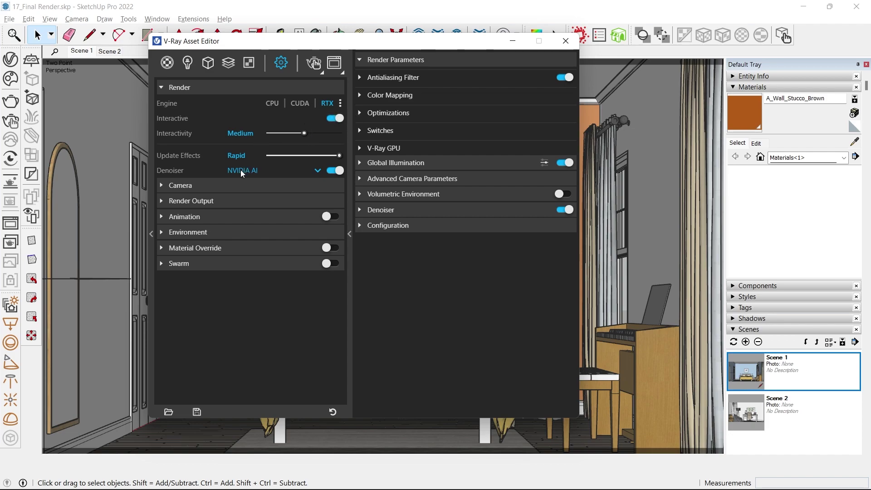
# - Run a V-Ray Interactive render of the bedroom and zoom around to inspect the orange wall
pyautogui.click(316, 66)
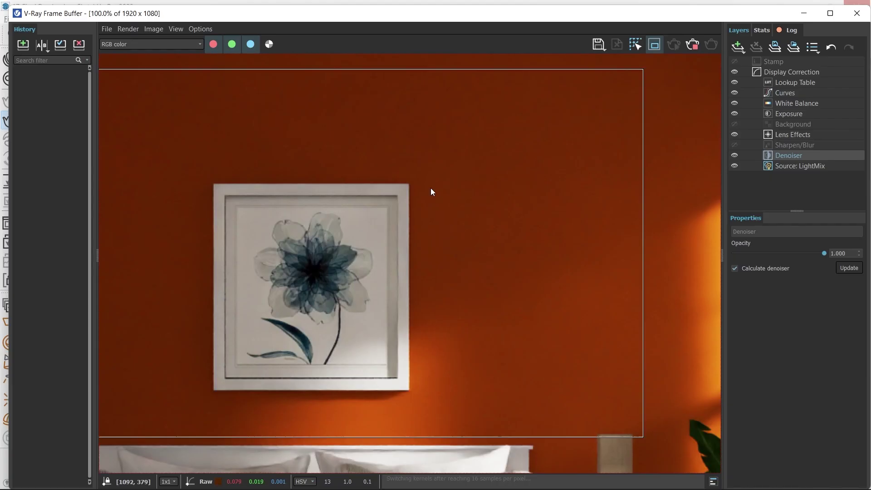
pyautogui.scroll(-2, 525, 247)
pyautogui.scroll(3, 499, 236)
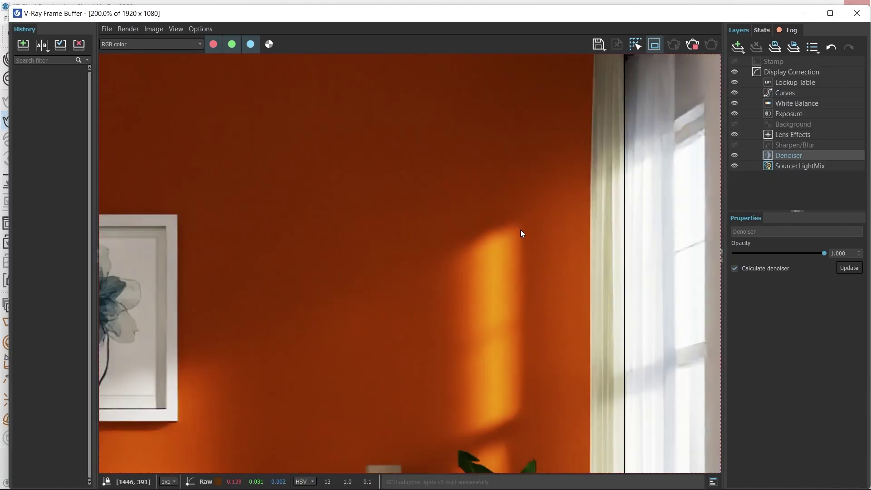
pyautogui.scroll(-2, 515, 191)
pyautogui.scroll(1, 463, 249)
pyautogui.scroll(-1, 477, 221)
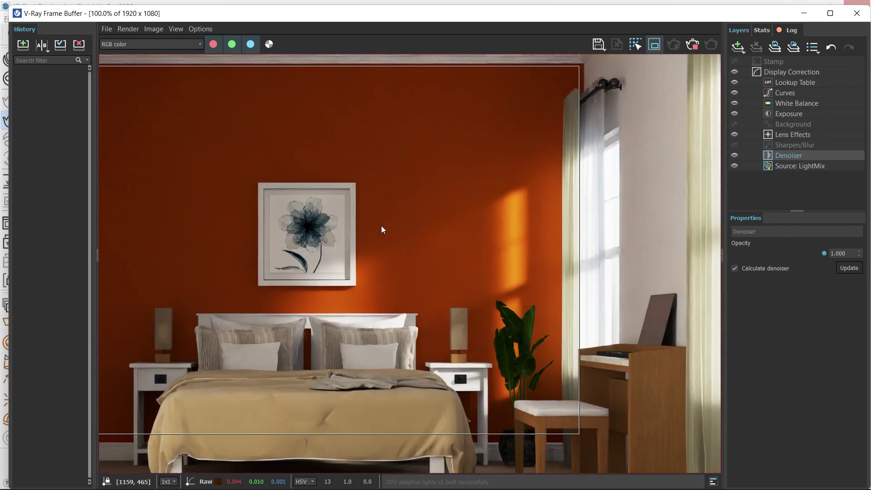
pyautogui.scroll(-2, 492, 203)
pyautogui.scroll(2, 489, 243)
pyautogui.scroll(-2, 484, 235)
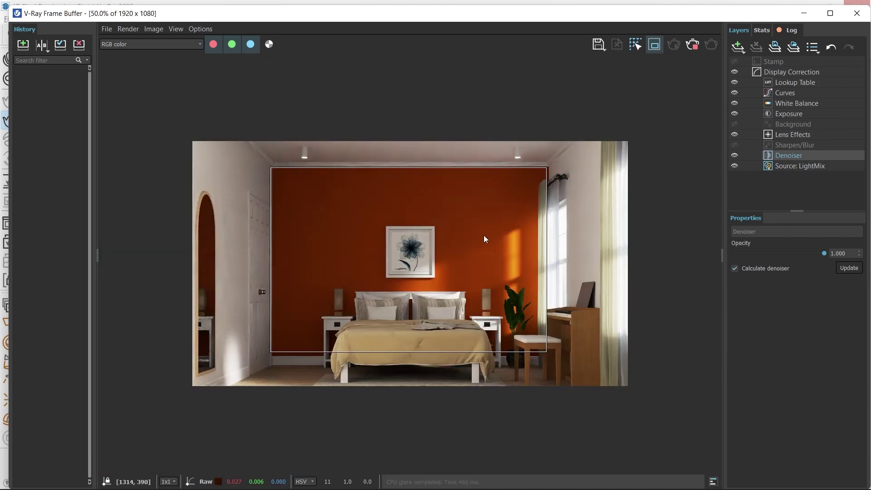
pyautogui.scroll(2, 504, 234)
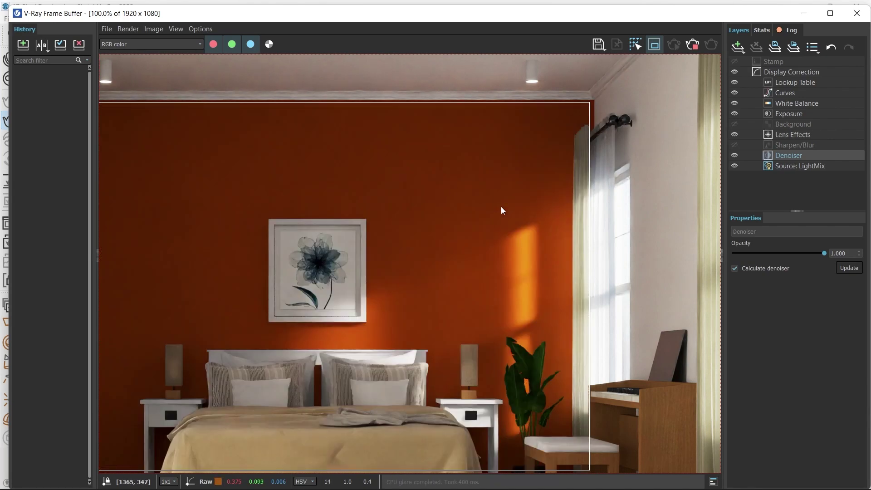
pyautogui.scroll(2, 501, 209)
pyautogui.scroll(-4, 489, 237)
pyautogui.scroll(4, 477, 227)
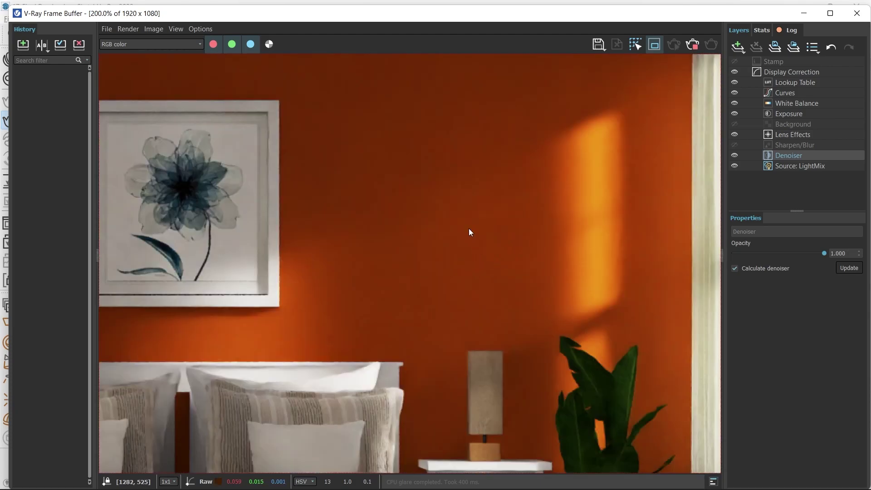
pyautogui.scroll(-4, 499, 231)
pyautogui.scroll(4, 507, 260)
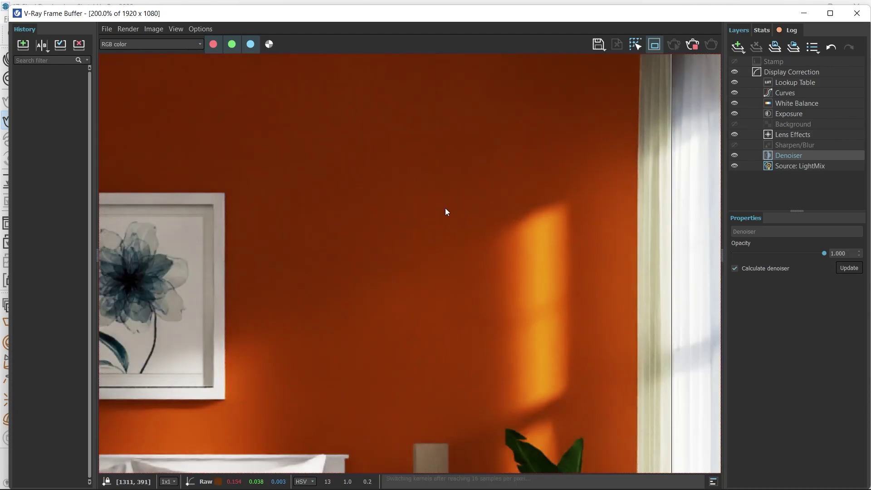
pyautogui.scroll(-1, 454, 211)
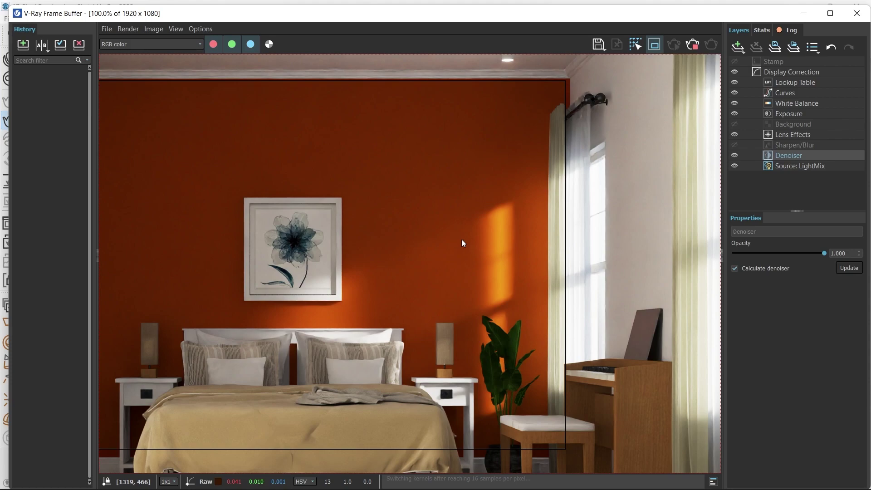
pyautogui.scroll(-2, 495, 250)
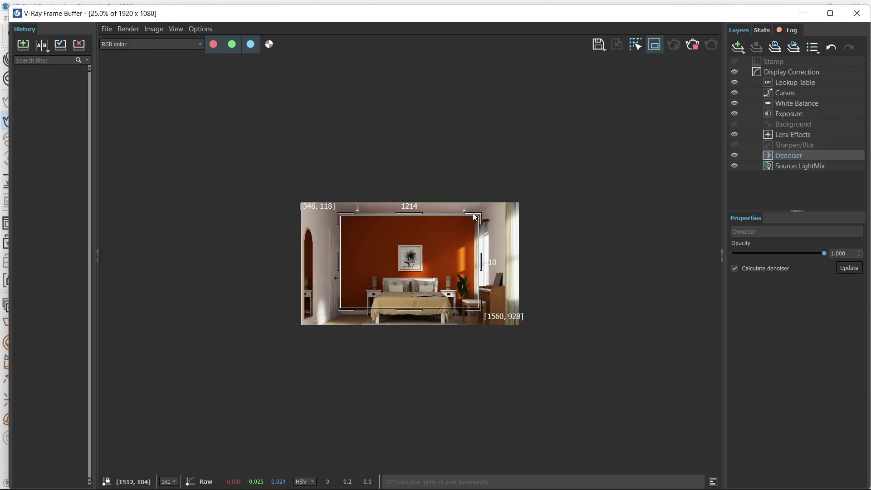
pyautogui.scroll(1, 443, 321)
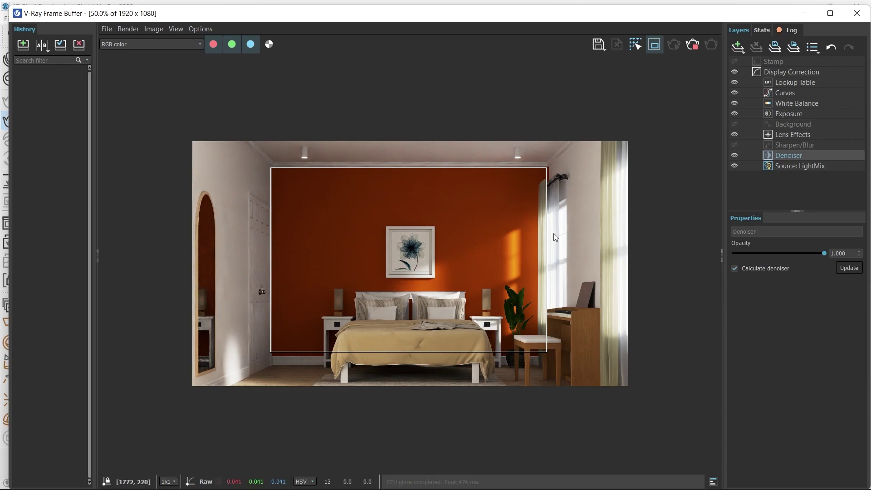
pyautogui.scroll(1, 509, 273)
pyautogui.scroll(1, 487, 181)
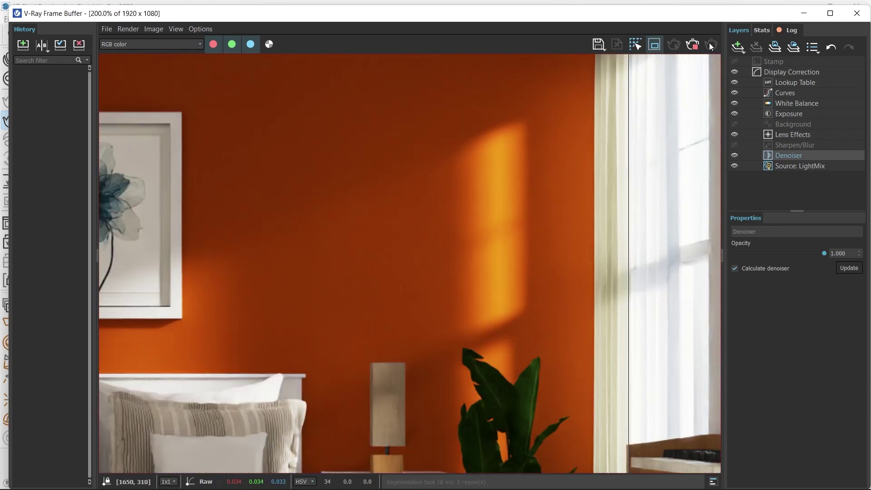
pyautogui.scroll(-1, 543, 227)
# - Turn on the Denoiser layer, maximize the Frame Buffer to inspect the render, then minimize it
pyautogui.scroll(-1, 492, 216)
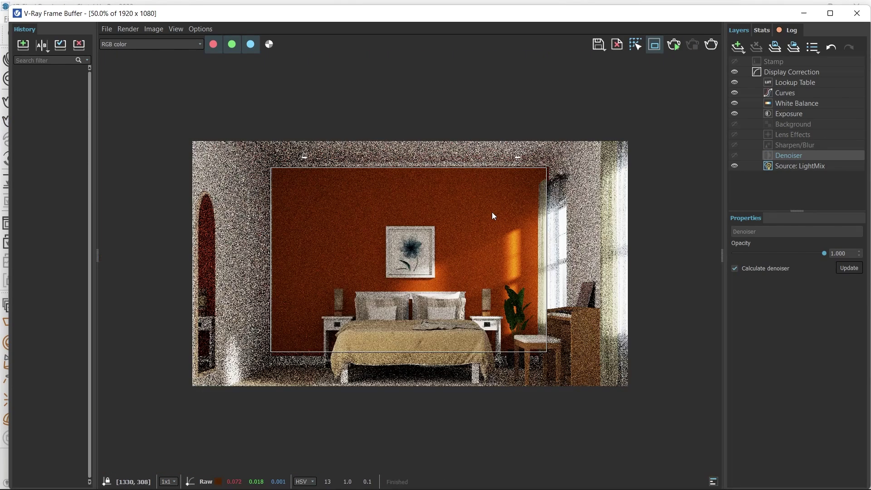
pyautogui.scroll(1, 397, 227)
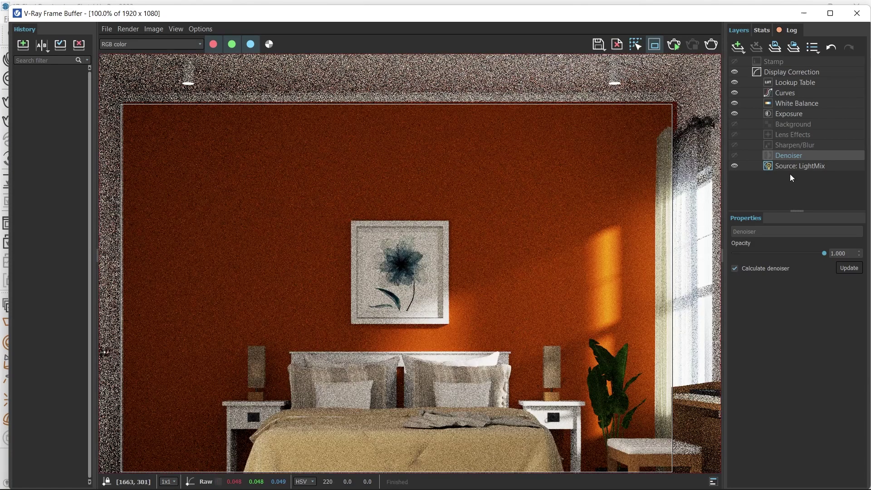
pyautogui.click(736, 155)
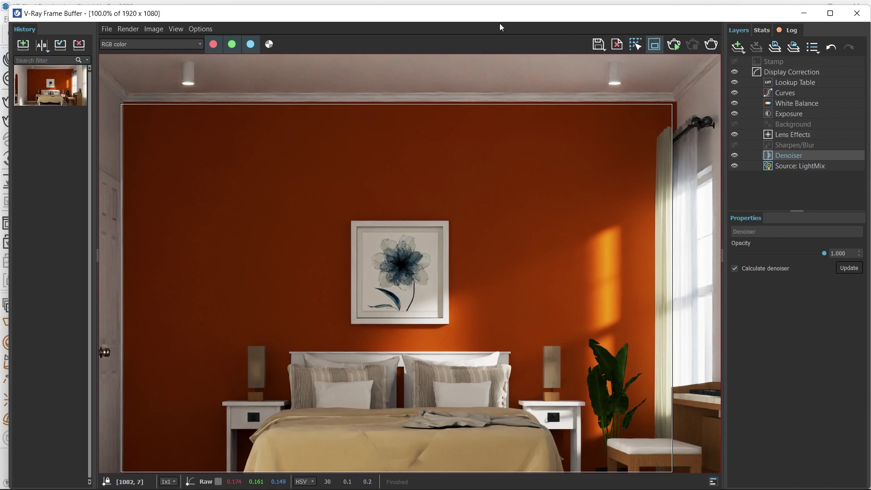
pyautogui.doubleClick(483, 15)
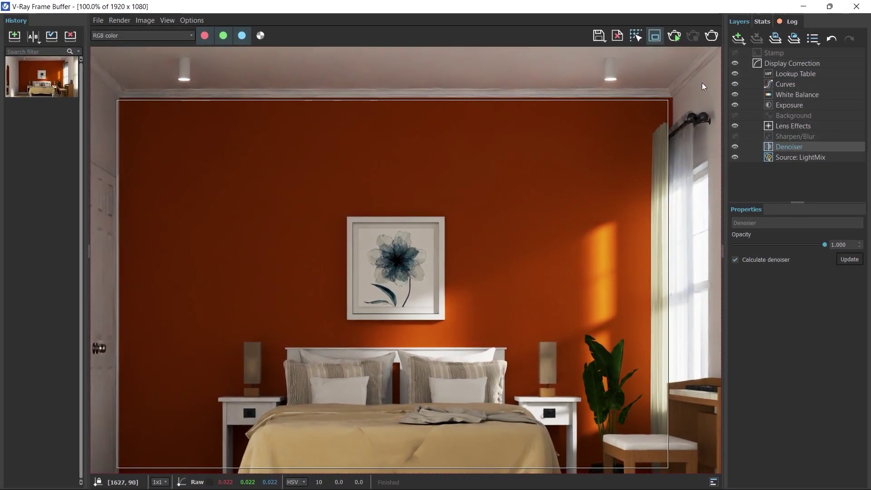
pyautogui.scroll(2, 526, 245)
pyautogui.scroll(-3, 524, 249)
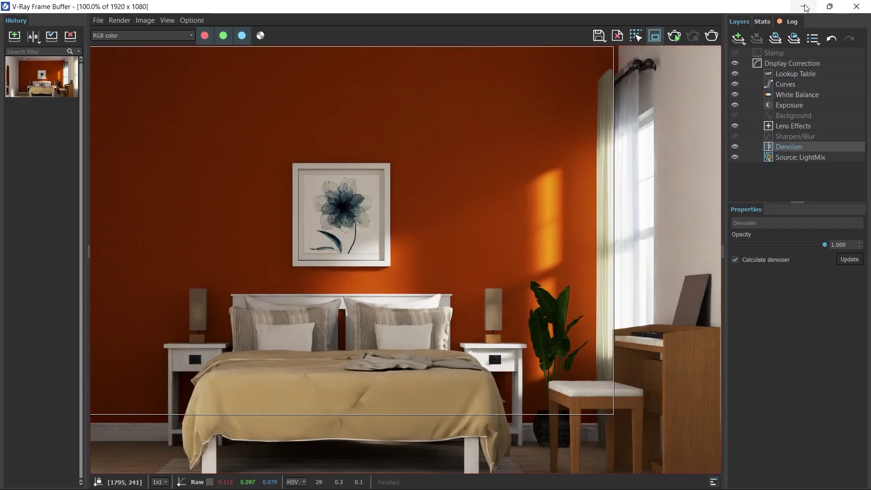
pyautogui.click(805, 6)
# - Select A_Wall_Stucco_Brown, expand its Bump settings, and switch to the concrete 01307 texture page
pyautogui.click(171, 61)
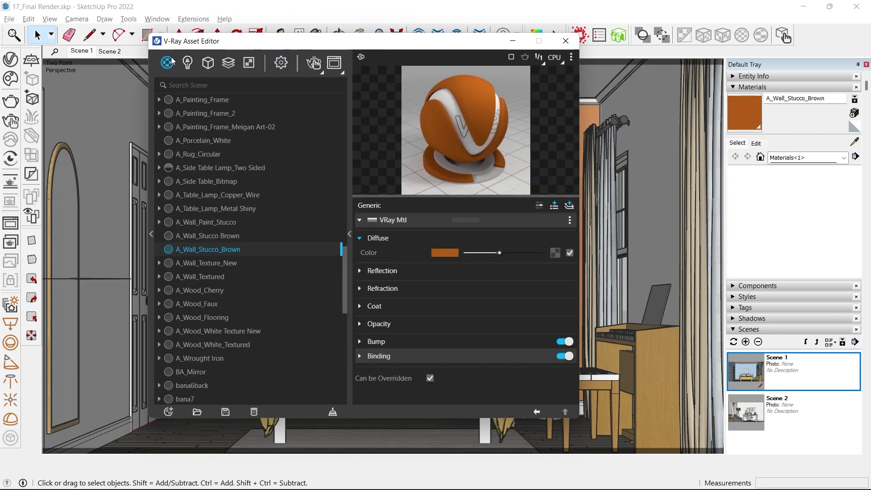
pyautogui.click(378, 343)
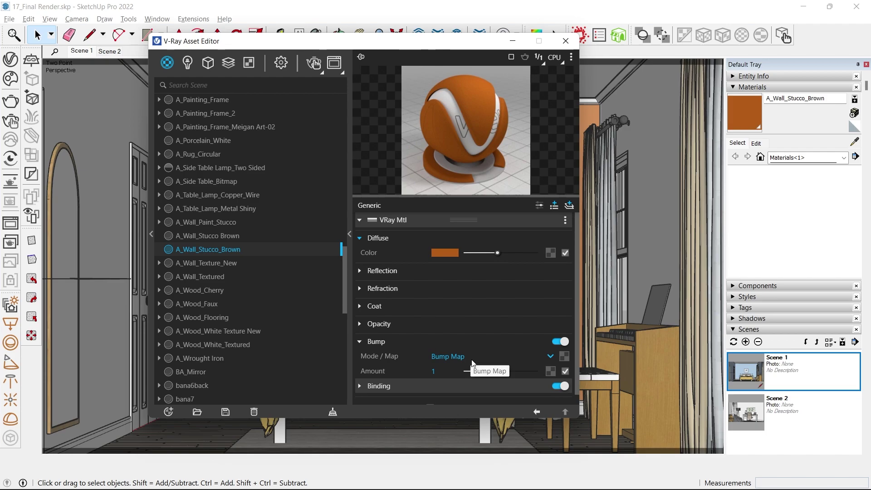
pyautogui.click(447, 480)
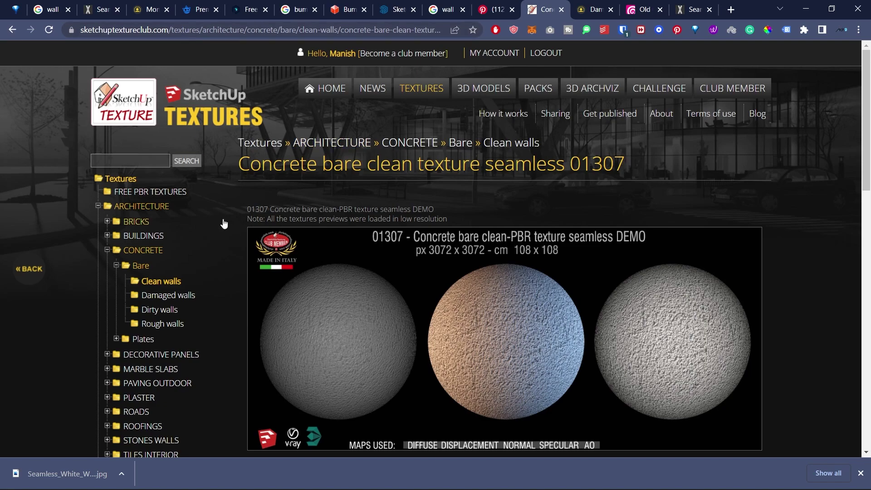
pyautogui.scroll(-2, 218, 197)
pyautogui.scroll(-1, 218, 196)
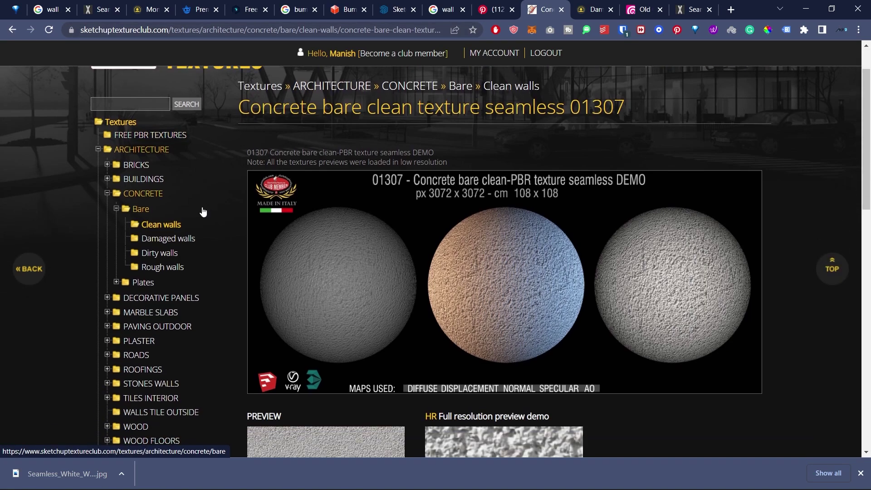
pyautogui.scroll(2, 216, 208)
pyautogui.scroll(-2, 91, 222)
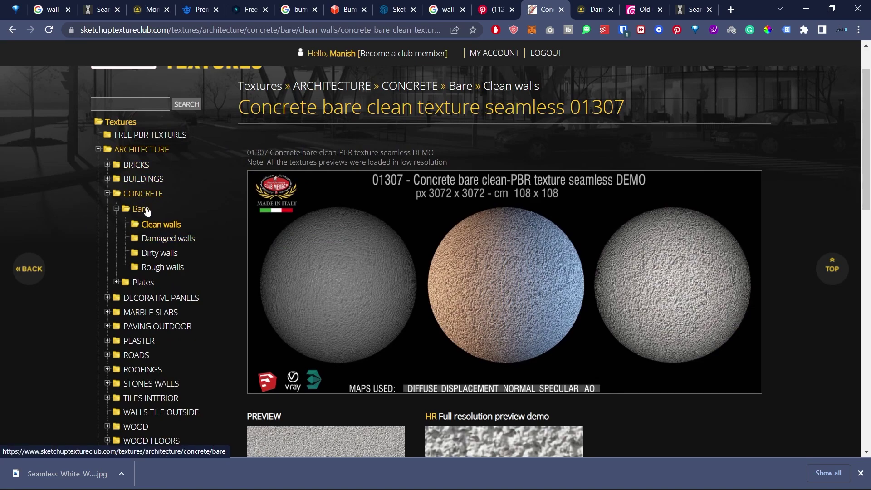
pyautogui.moveTo(274, 212)
pyautogui.scroll(2, 274, 212)
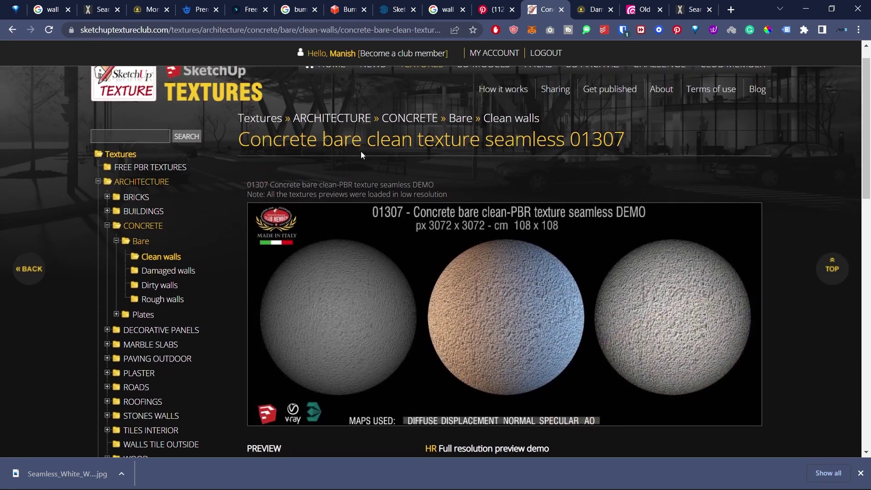
pyautogui.scroll(-4, 257, 176)
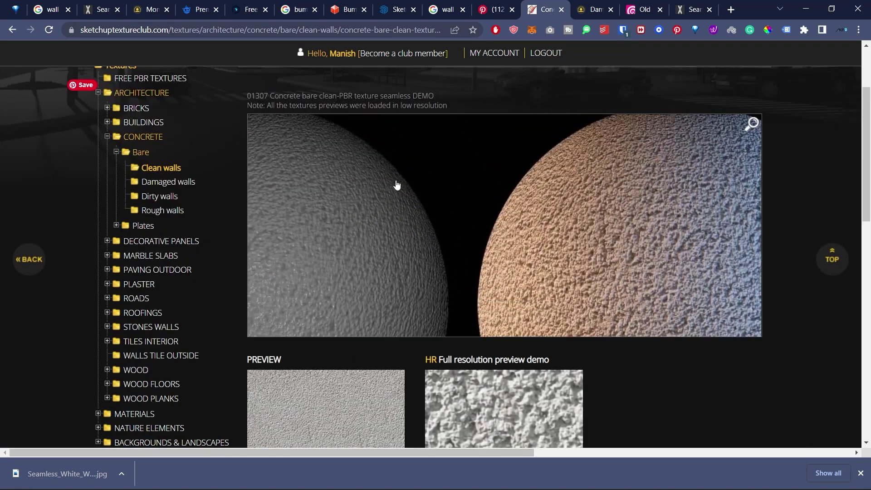
pyautogui.scroll(-3, 556, 226)
pyautogui.scroll(-2, 398, 298)
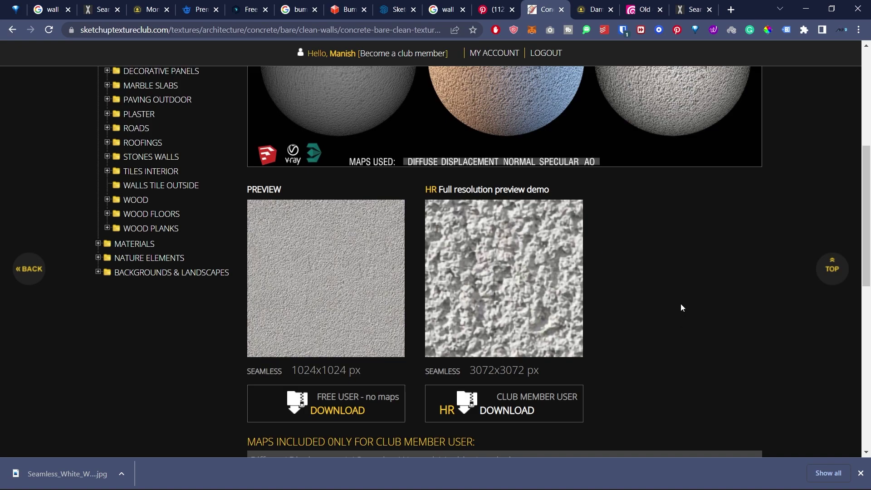
pyautogui.scroll(-1, 664, 314)
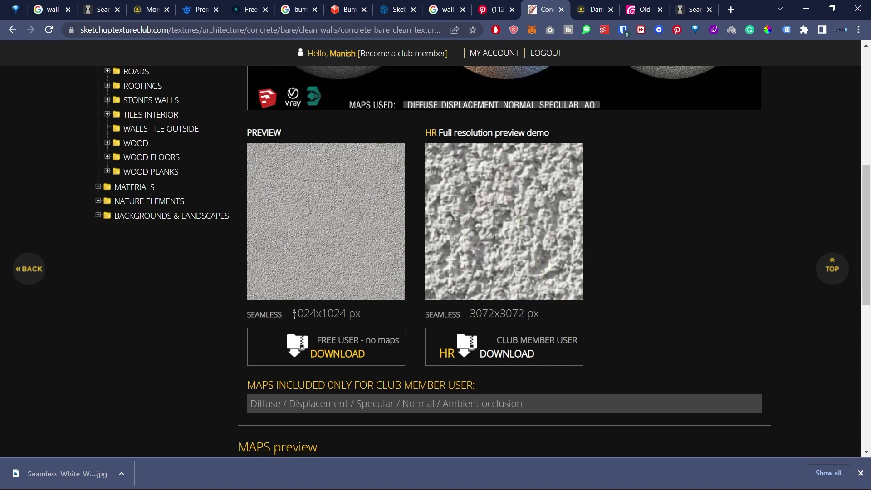
pyautogui.scroll(5, 186, 291)
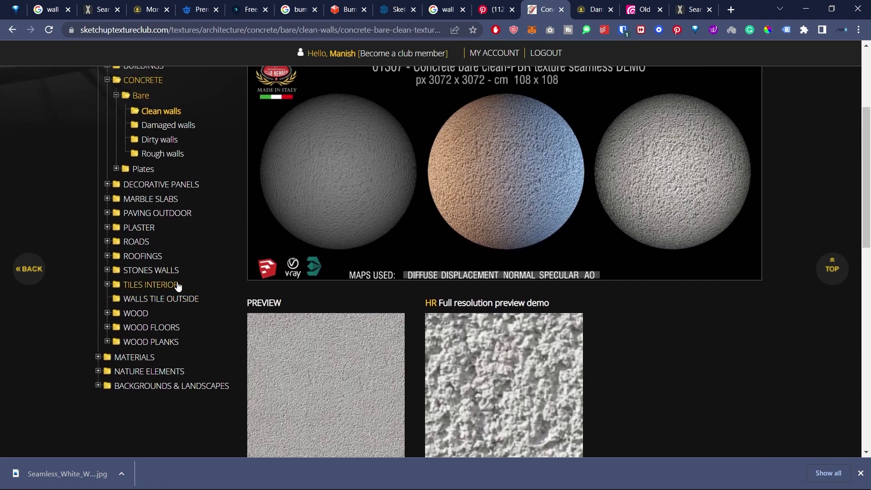
pyautogui.click(149, 168)
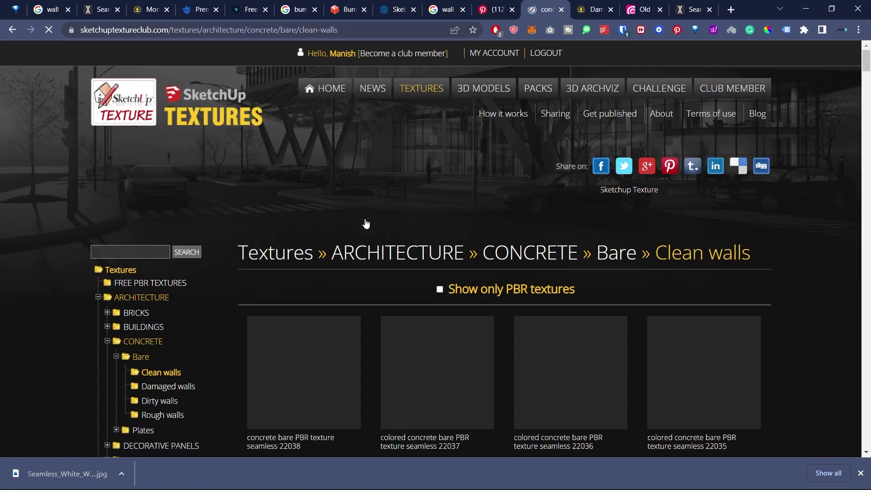
pyautogui.scroll(-10, 550, 271)
pyautogui.scroll(-20, 533, 249)
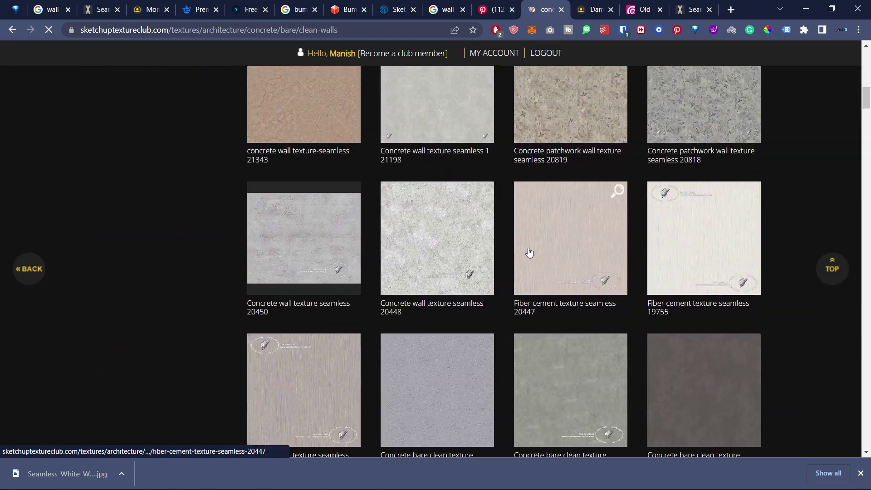
pyautogui.scroll(-12, 550, 248)
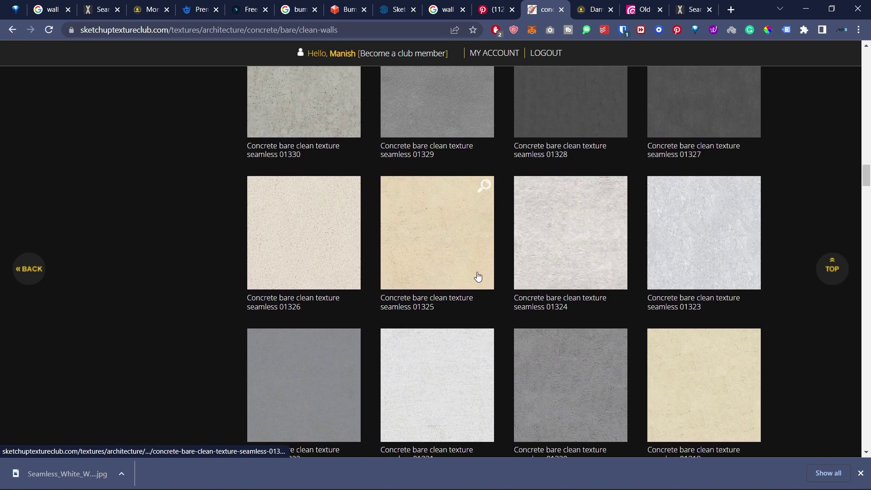
pyautogui.scroll(-2, 411, 220)
pyautogui.scroll(-12, 420, 221)
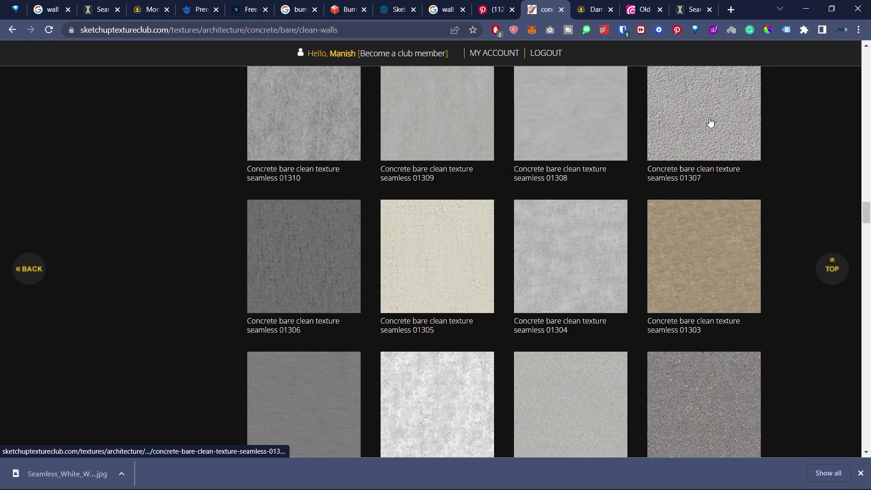
pyautogui.click(711, 128)
pyautogui.scroll(-5, 621, 187)
pyautogui.scroll(-4, 621, 186)
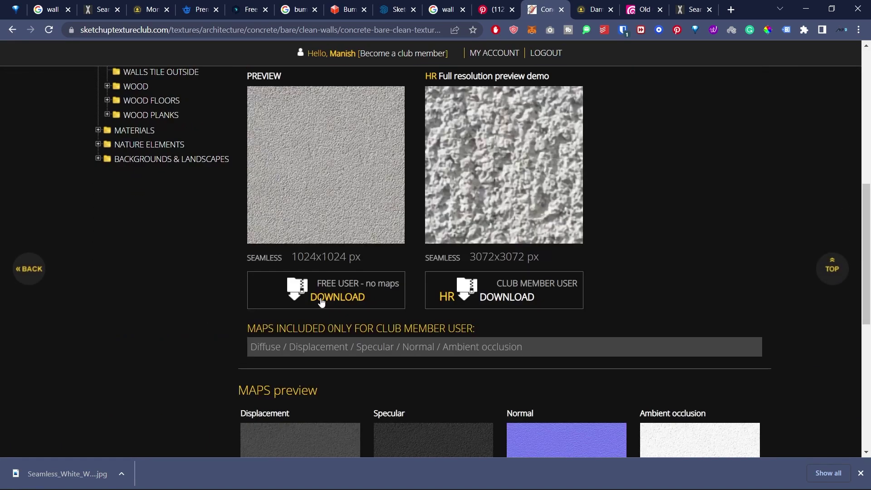
pyautogui.click(316, 297)
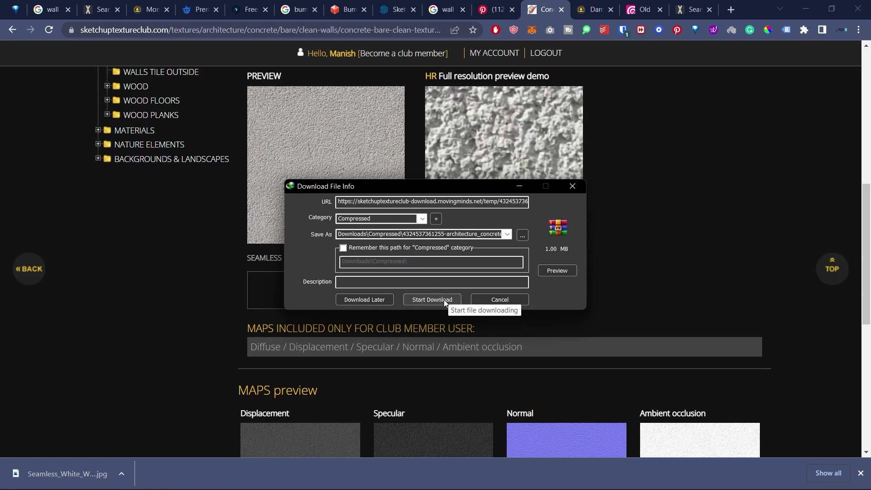
pyautogui.click(483, 300)
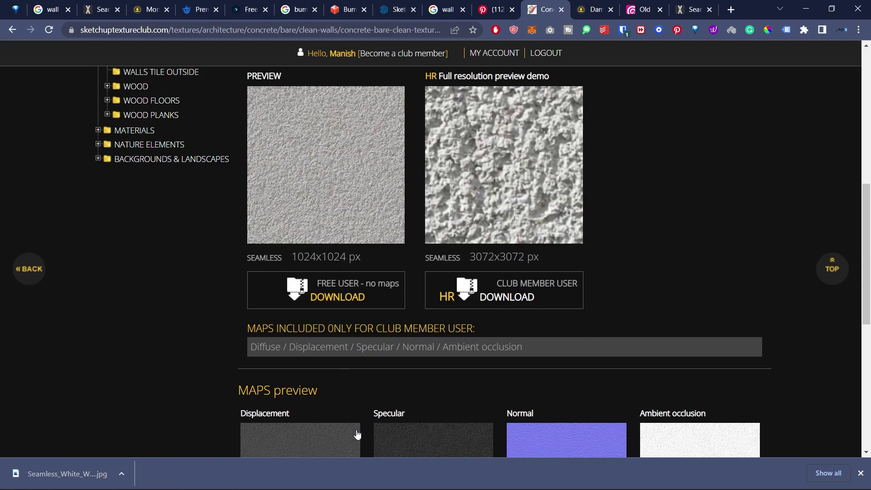
pyautogui.moveTo(526, 478)
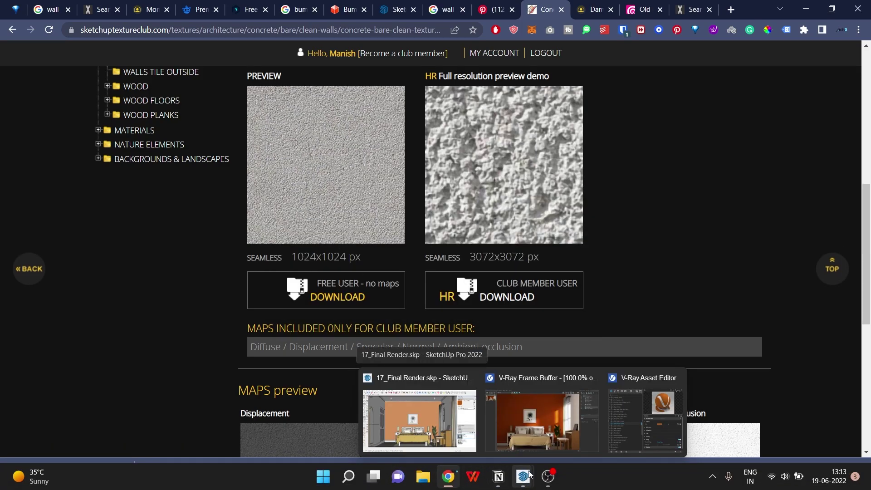
# - Load the concrete bare clean texture jpg as a Bitmap in A_Wall_Stucco_Brown's bump map
pyautogui.click(542, 419)
pyautogui.click(806, 6)
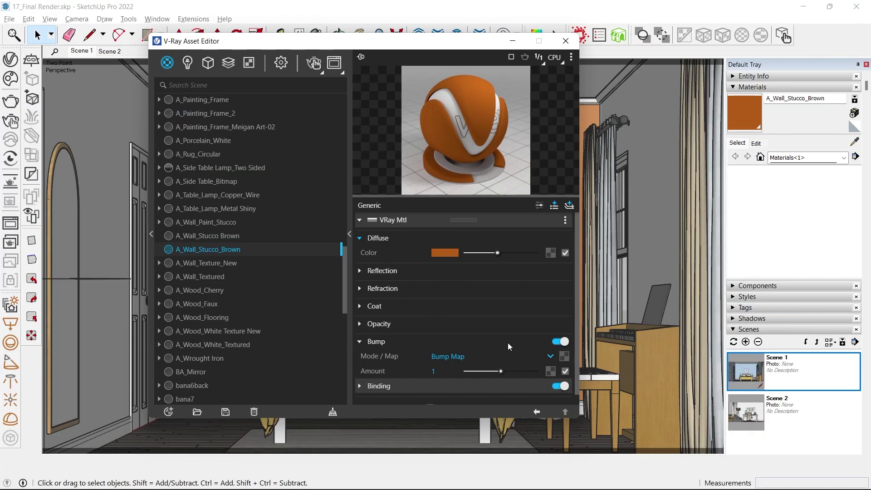
pyautogui.click(564, 356)
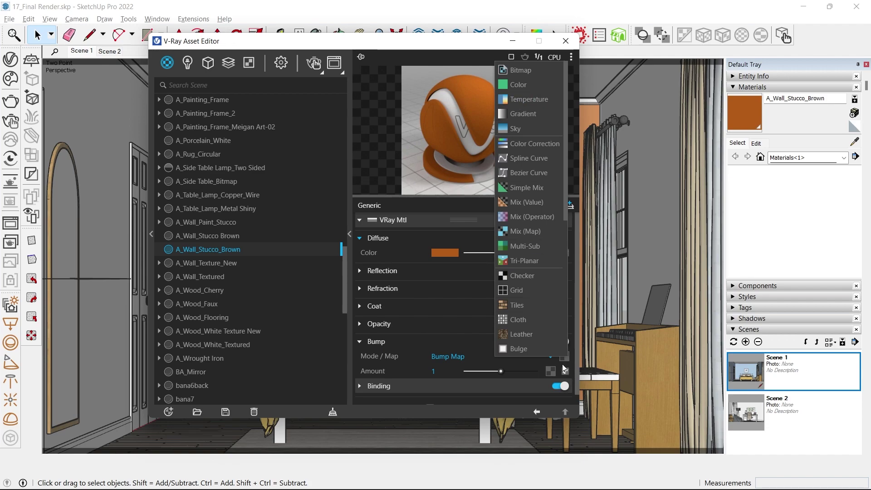
pyautogui.click(565, 368)
pyautogui.click(518, 70)
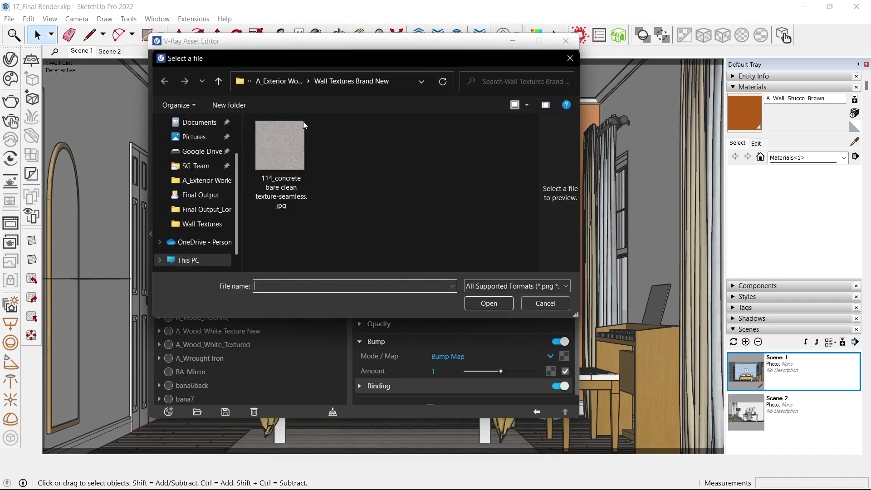
pyautogui.click(285, 151)
pyautogui.click(491, 304)
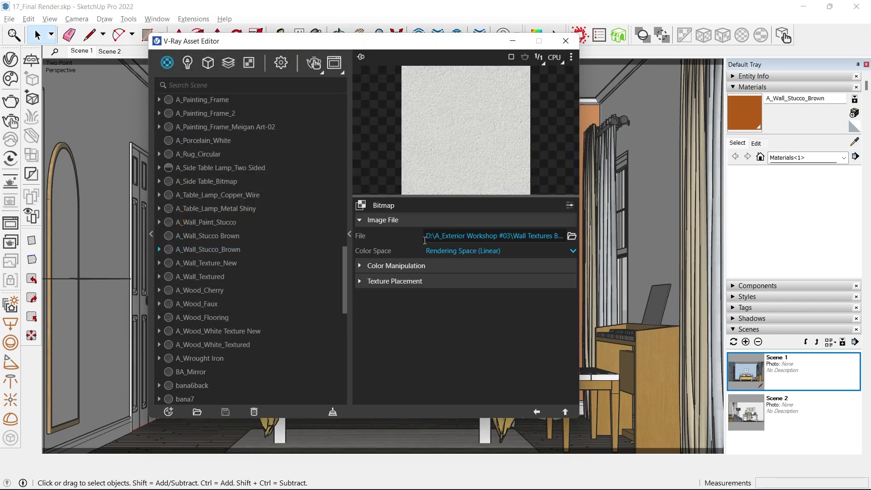
# - Set the bump texture's colour space to Rendering Space (Linear) and return to the material
pyautogui.click(449, 250)
pyautogui.click(459, 266)
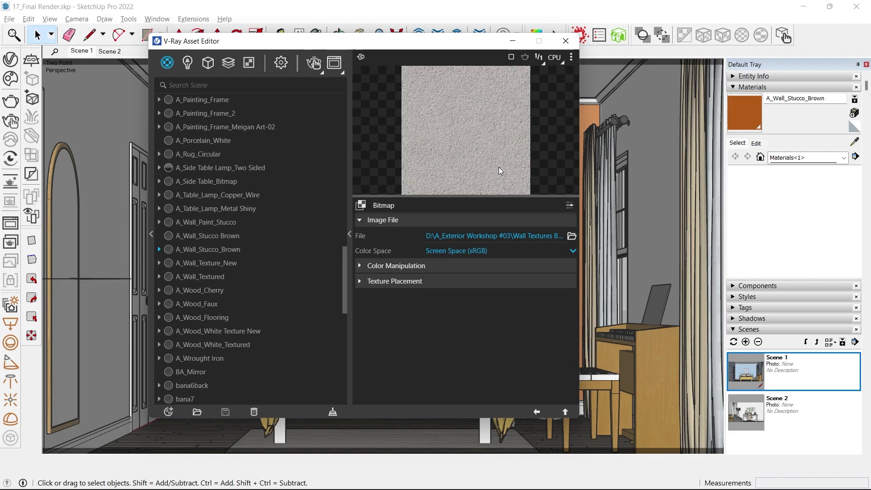
pyautogui.click(451, 253)
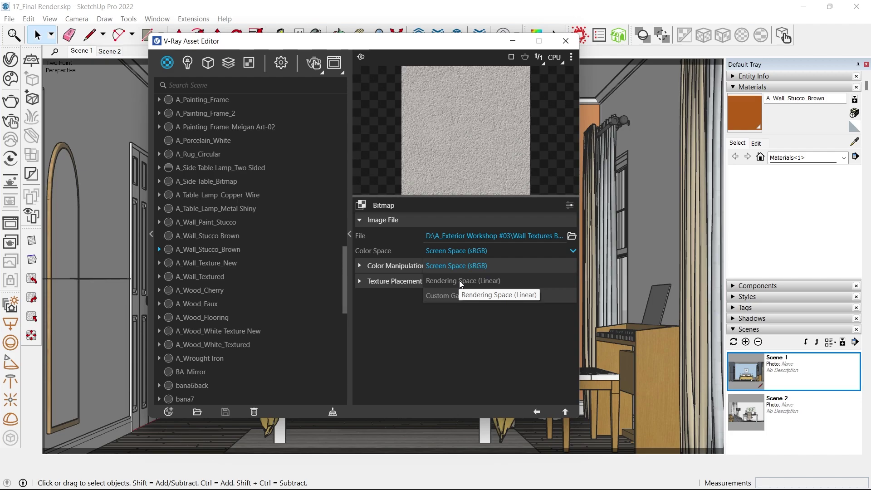
pyautogui.click(459, 281)
pyautogui.click(536, 411)
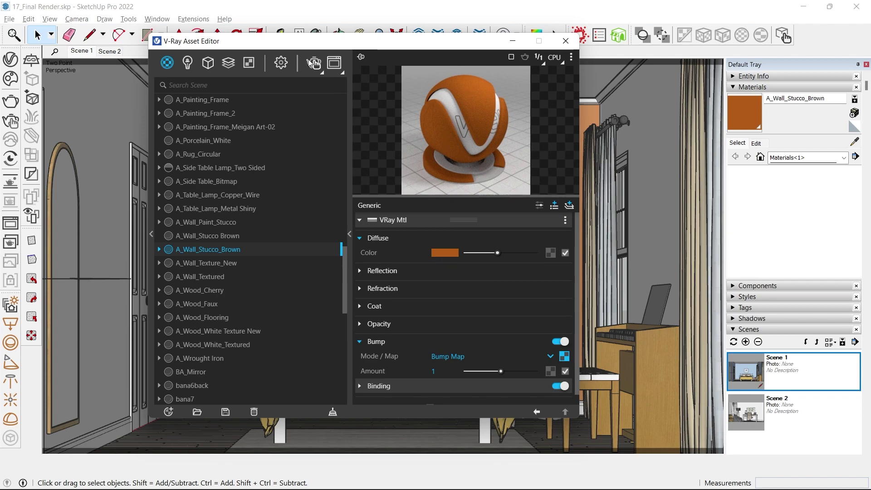
# - Render the bedroom with the new concrete bump and zoom in to inspect the wall
pyautogui.click(313, 63)
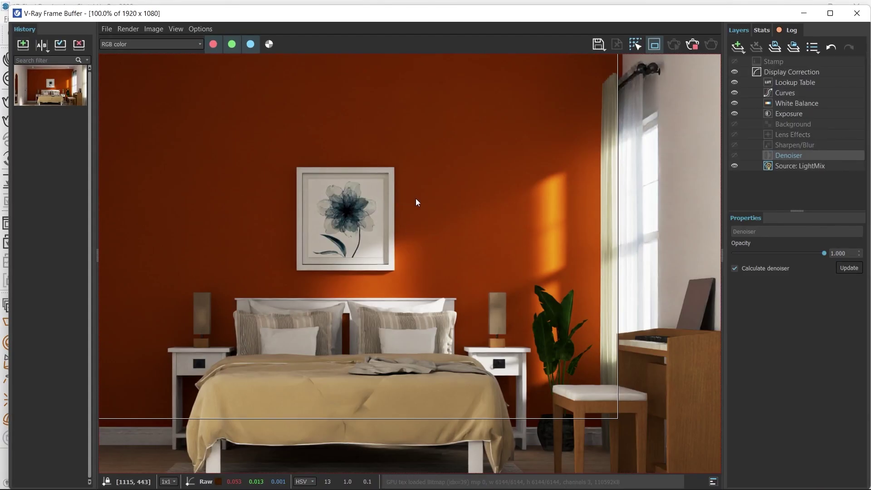
pyautogui.scroll(2, 504, 208)
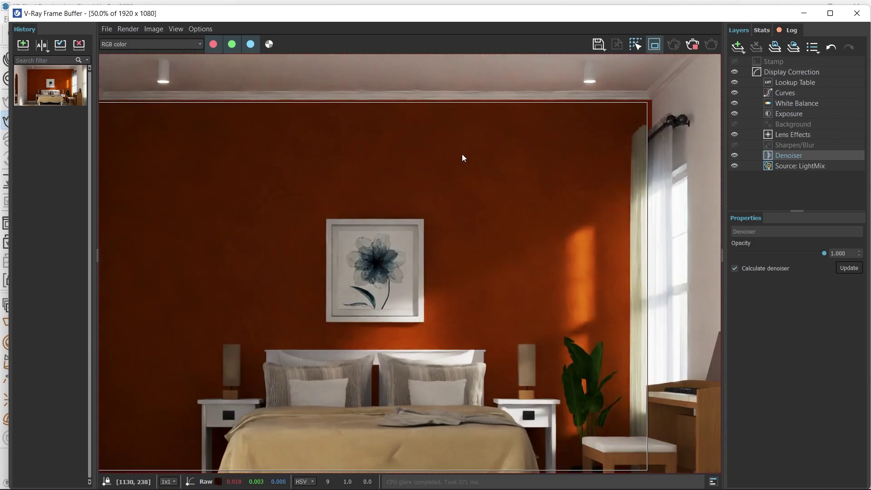
pyautogui.scroll(-2, 394, 220)
pyautogui.scroll(1, 464, 244)
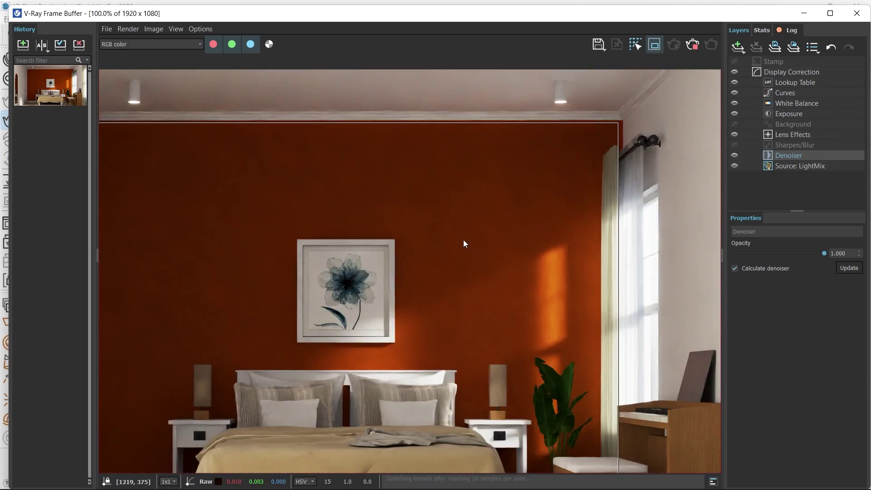
pyautogui.scroll(-1, 470, 227)
pyautogui.scroll(1, 350, 190)
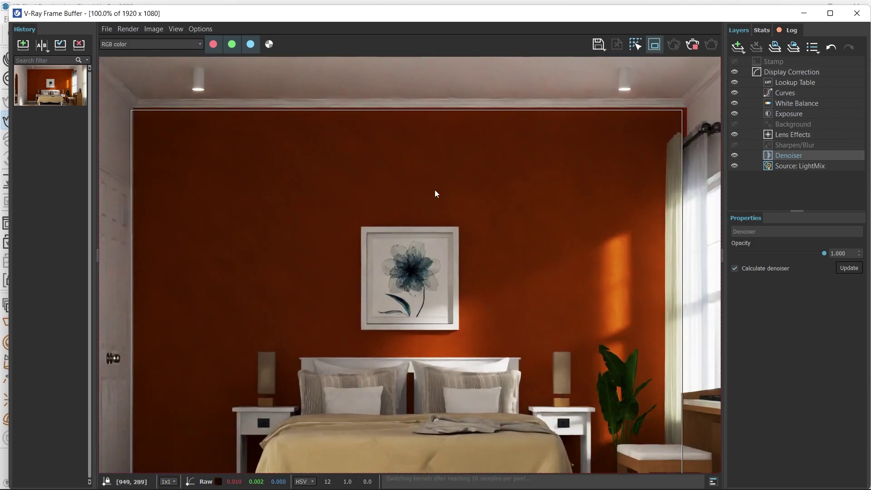
pyautogui.scroll(-1, 541, 261)
pyautogui.scroll(2, 504, 272)
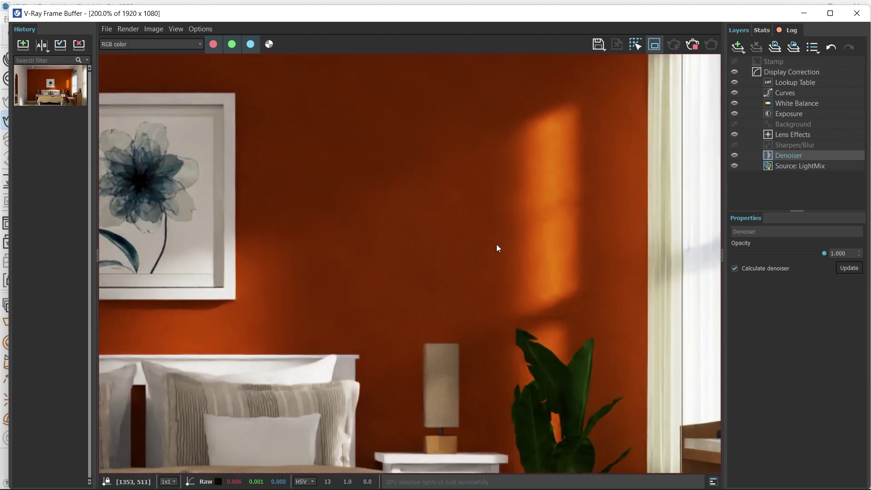
pyautogui.scroll(-1, 497, 248)
pyautogui.scroll(-2, 540, 237)
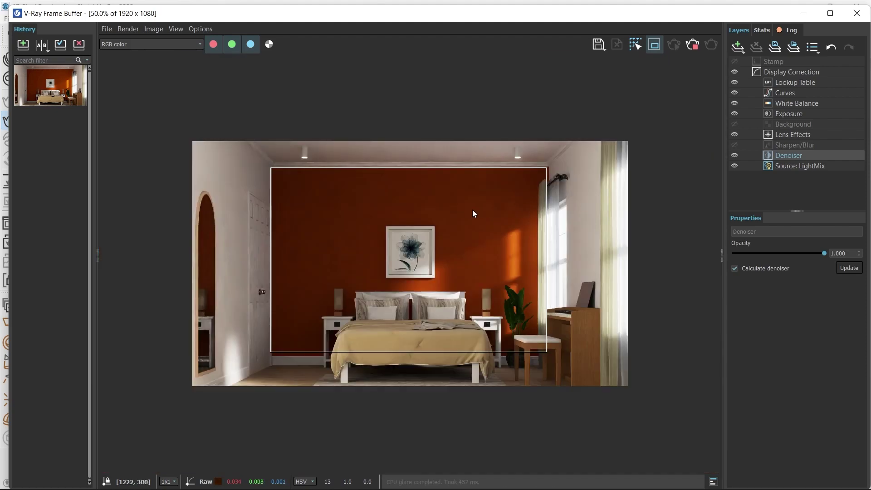
pyautogui.scroll(1, 491, 234)
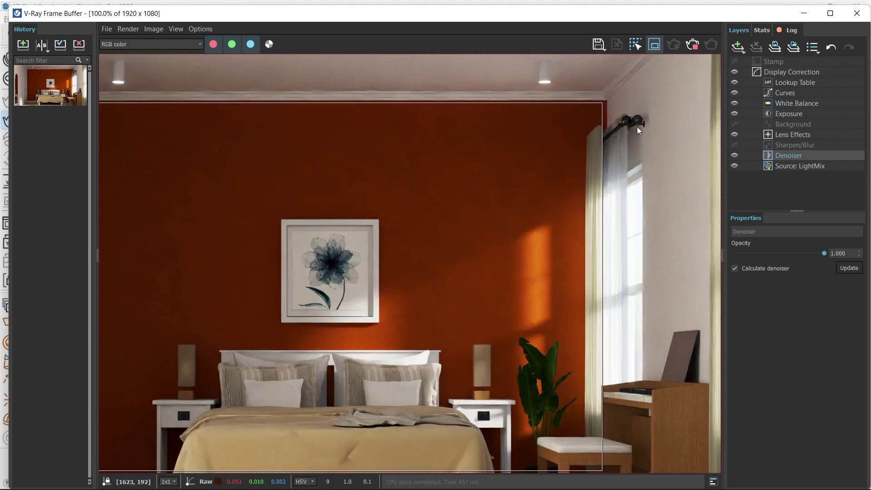
# - Compare the earlier and newer renders split-screen with A/B, then close the Frame Buffer
pyautogui.click(694, 44)
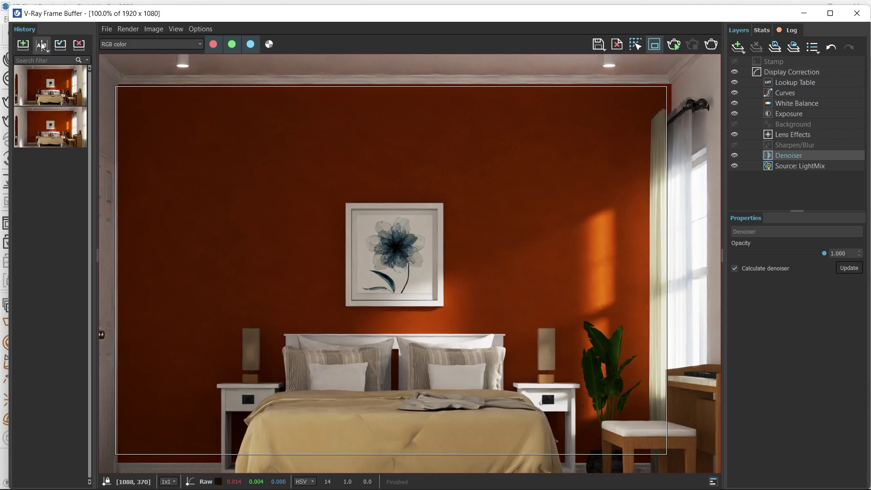
pyautogui.click(42, 44)
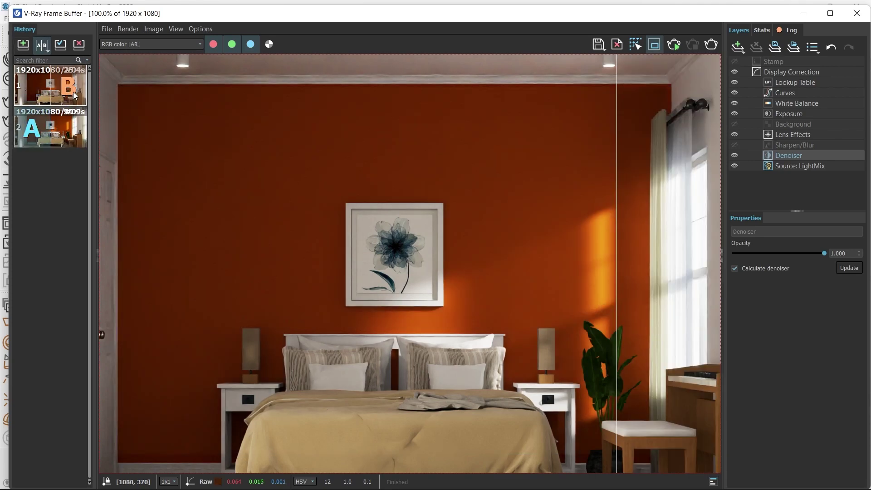
pyautogui.moveTo(603, 195); pyautogui.dragTo(579, 238)
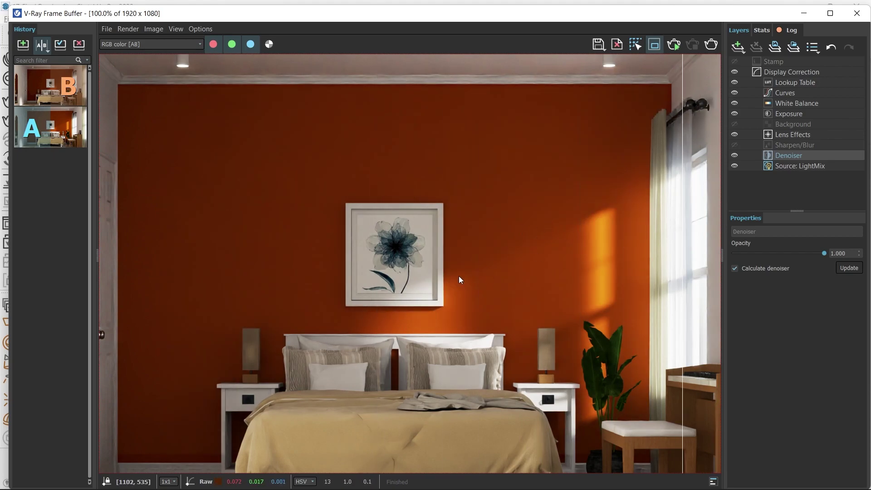
pyautogui.click(857, 13)
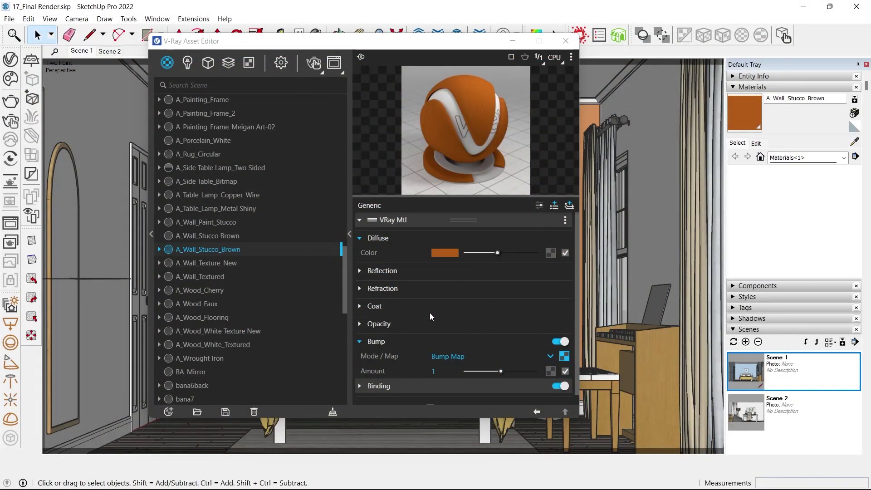
# - Set A_Wall_Stucco_Brown's binding Texture Mode to Texture Helper and zoom into the checkered wall
pyautogui.scroll(-1, 408, 341)
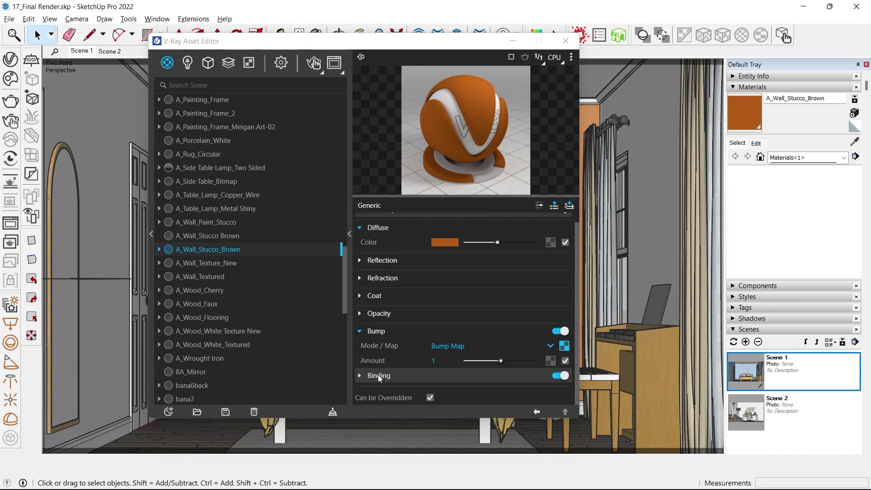
pyautogui.click(379, 376)
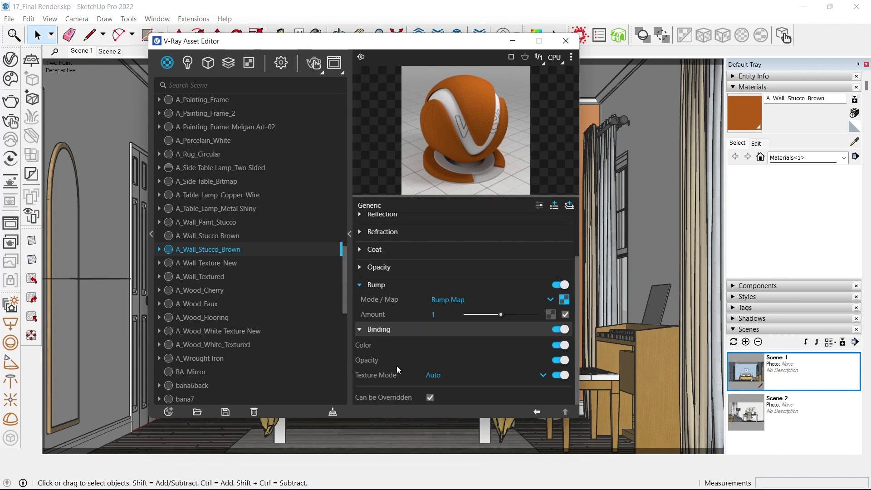
pyautogui.click(446, 376)
pyautogui.click(467, 349)
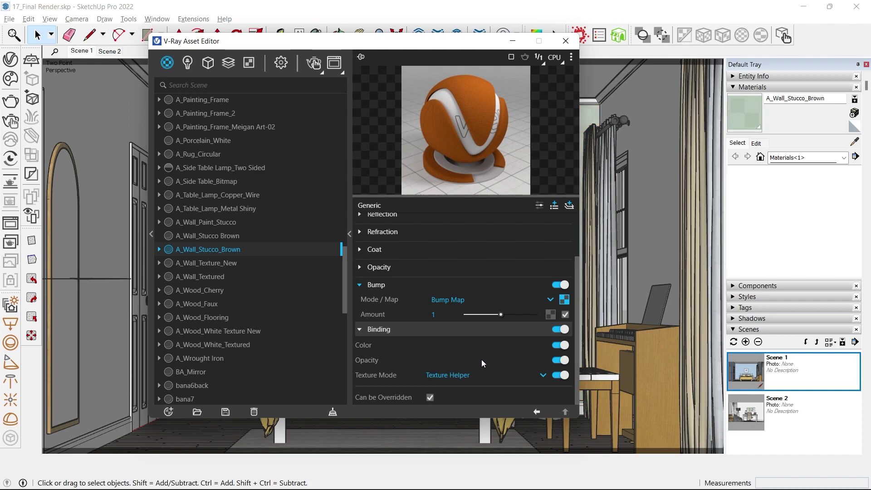
pyautogui.moveTo(409, 47); pyautogui.dragTo(179, 50)
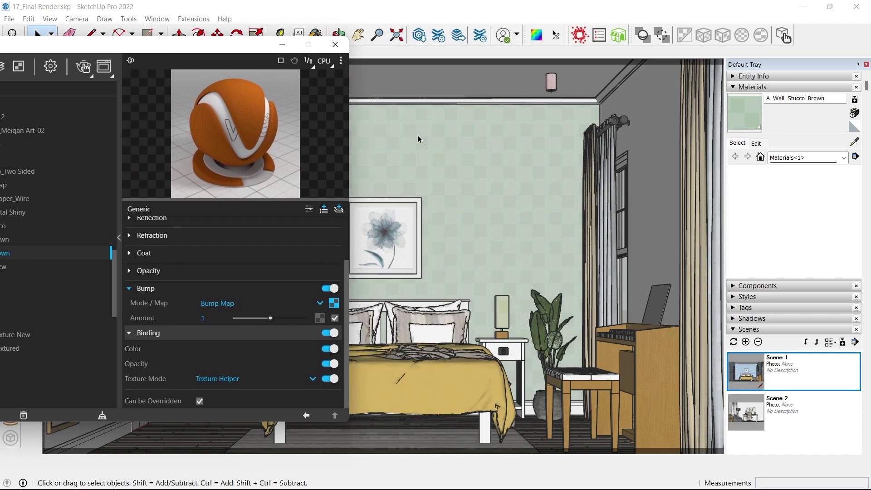
pyautogui.scroll(6, 465, 164)
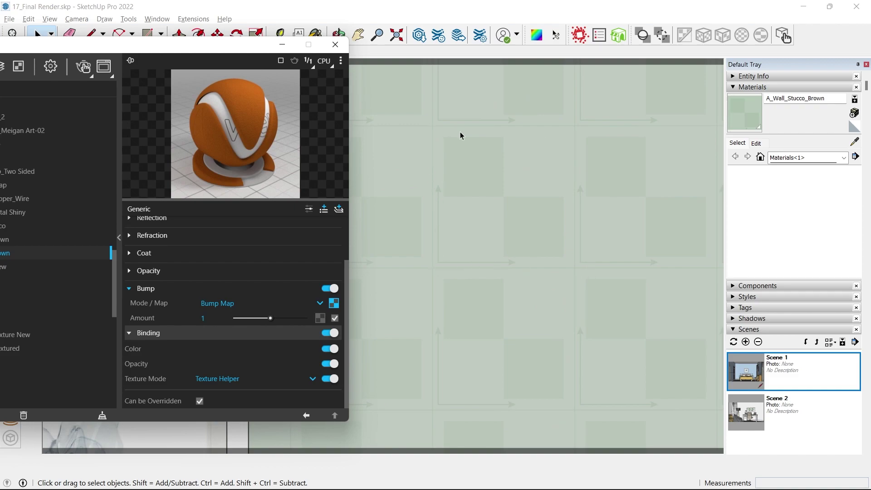
# - Close the Asset Editor, zoom out to see the enlarged wall checker, and return to Scene 1
pyautogui.click(335, 45)
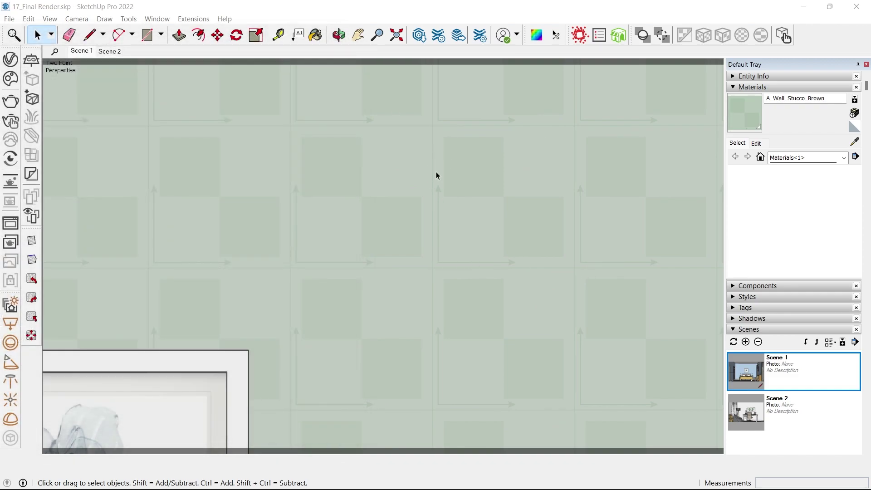
pyautogui.scroll(-3, 437, 188)
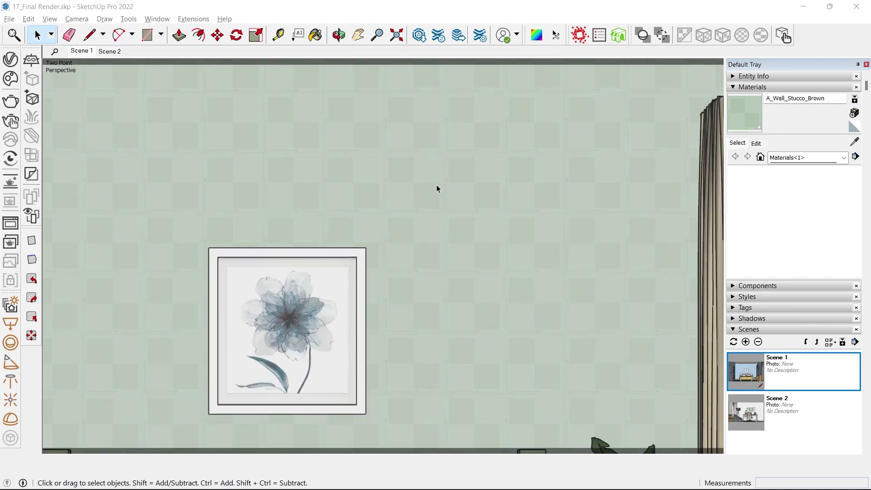
pyautogui.scroll(-3, 531, 189)
pyautogui.scroll(-5, 587, 173)
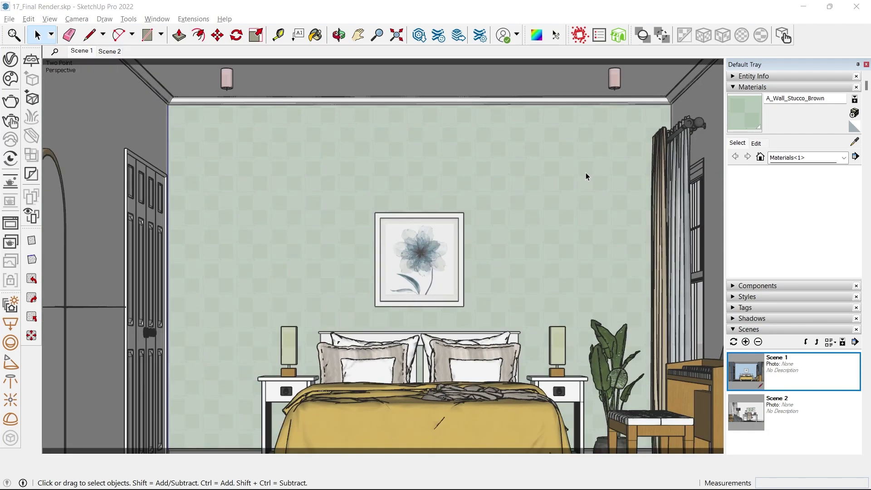
pyautogui.scroll(4, 589, 138)
pyautogui.scroll(-3, 408, 179)
pyautogui.scroll(2, 508, 152)
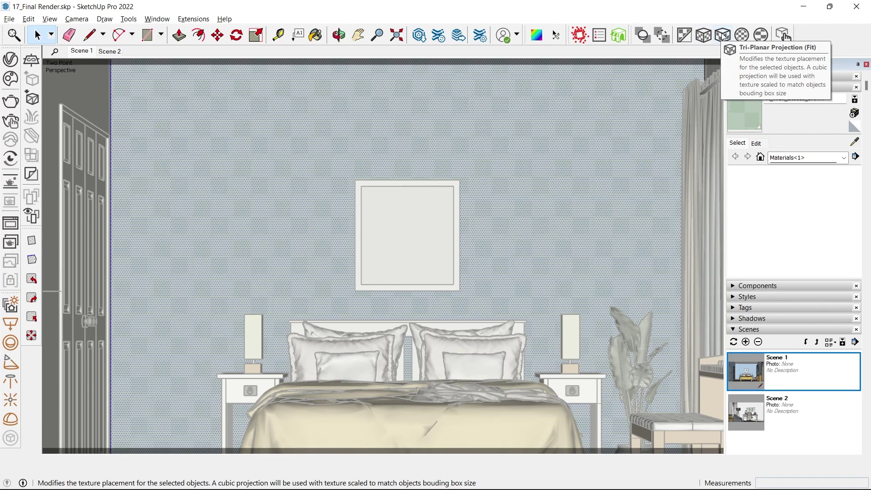
pyautogui.scroll(-2, 196, 378)
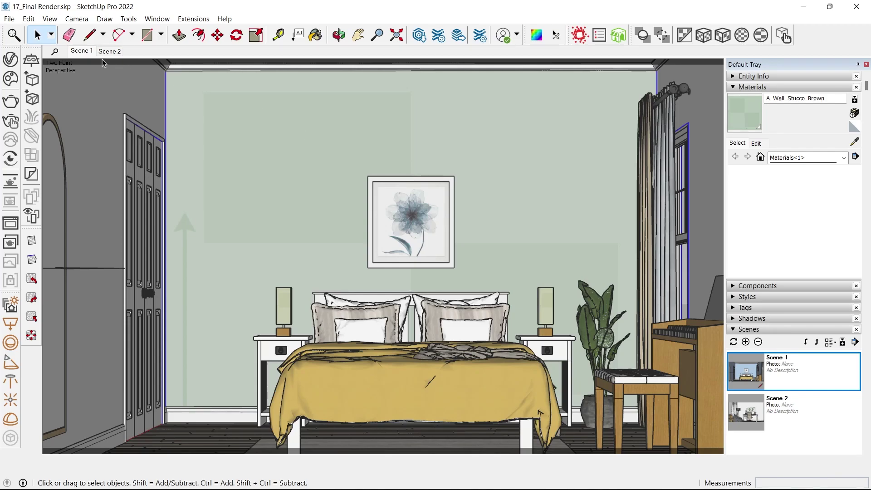
pyautogui.click(86, 52)
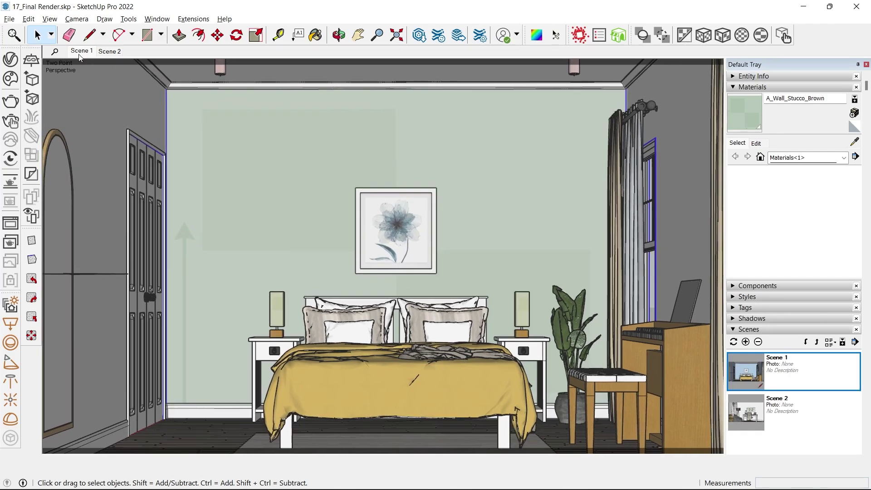
# - Start an interactive render and zoom in and out on the orange stucco wall
pyautogui.click(10, 121)
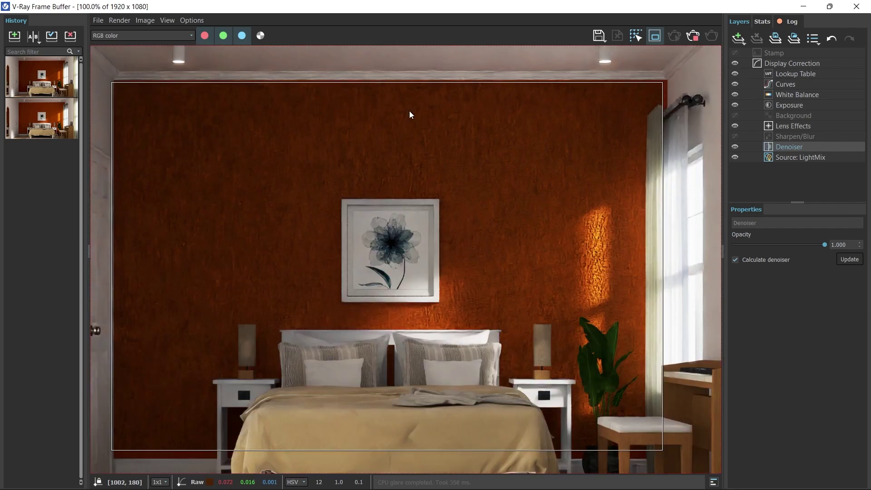
pyautogui.scroll(-2, 537, 207)
pyautogui.scroll(4, 502, 243)
pyautogui.scroll(1, 527, 243)
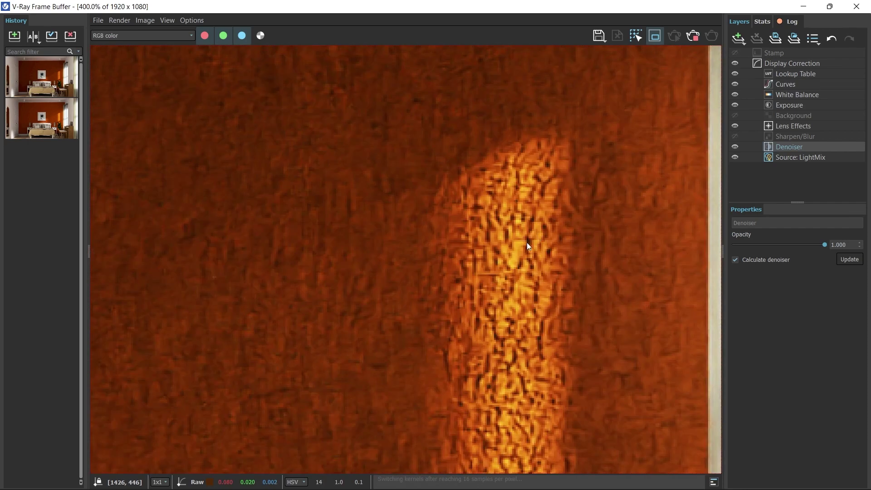
pyautogui.scroll(-1, 524, 222)
pyautogui.scroll(-1, 543, 210)
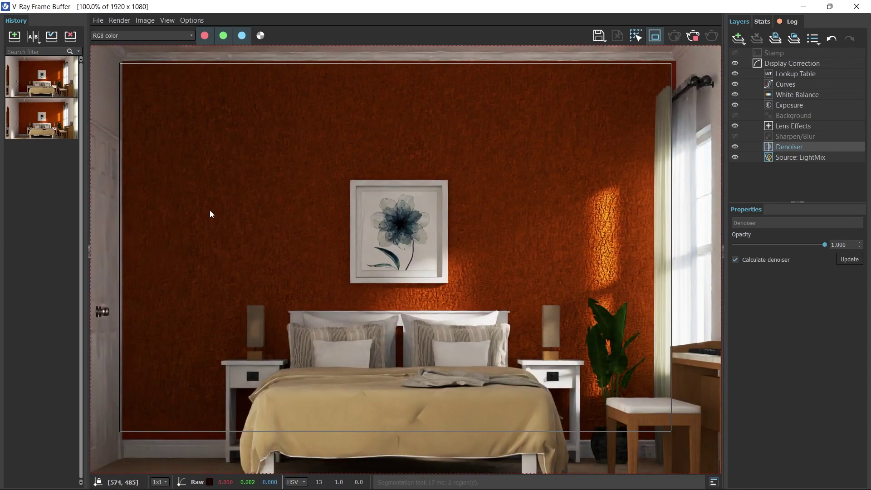
pyautogui.scroll(2, 613, 234)
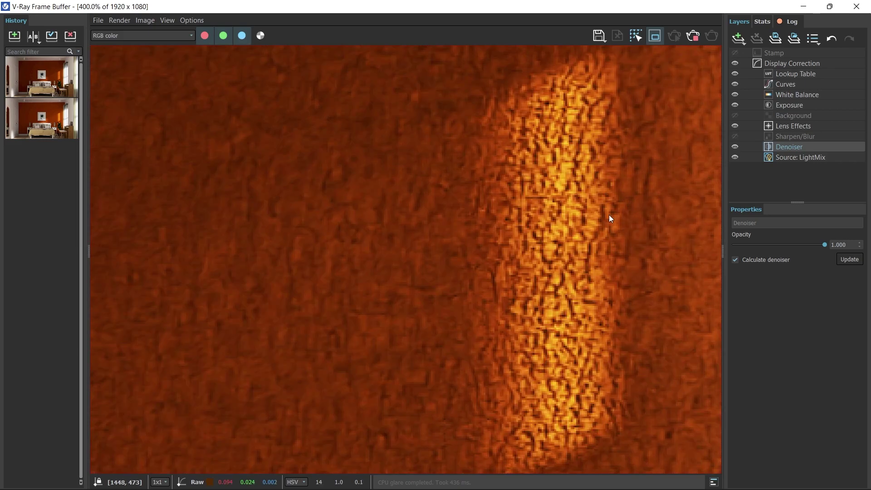
pyautogui.scroll(-2, 495, 254)
pyautogui.scroll(2, 323, 294)
# - Finish inspecting the coarse, heavy wall bump and stop the interactive render
pyautogui.scroll(-2, 323, 294)
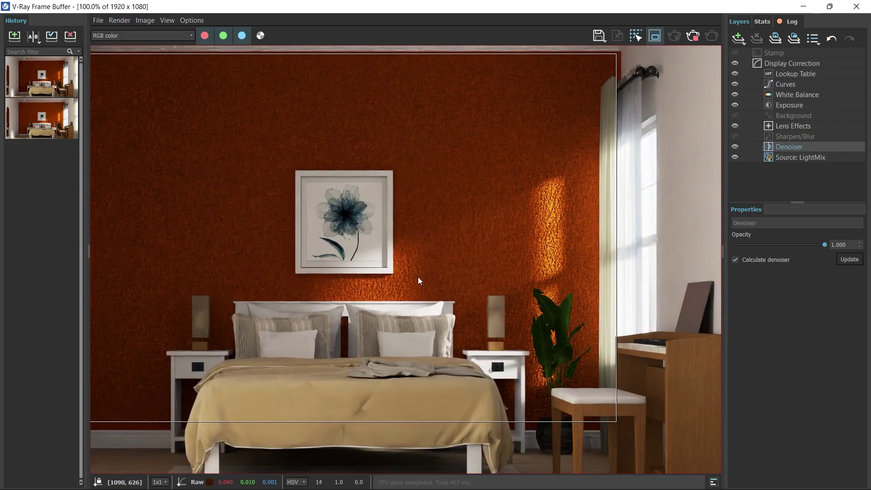
pyautogui.scroll(1, 554, 203)
pyautogui.scroll(1, 555, 205)
pyautogui.scroll(-2, 520, 214)
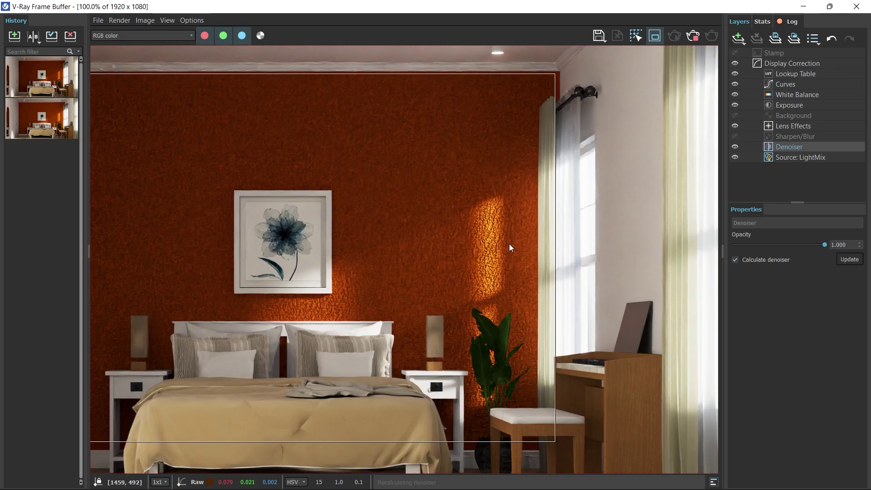
pyautogui.scroll(-1, 446, 245)
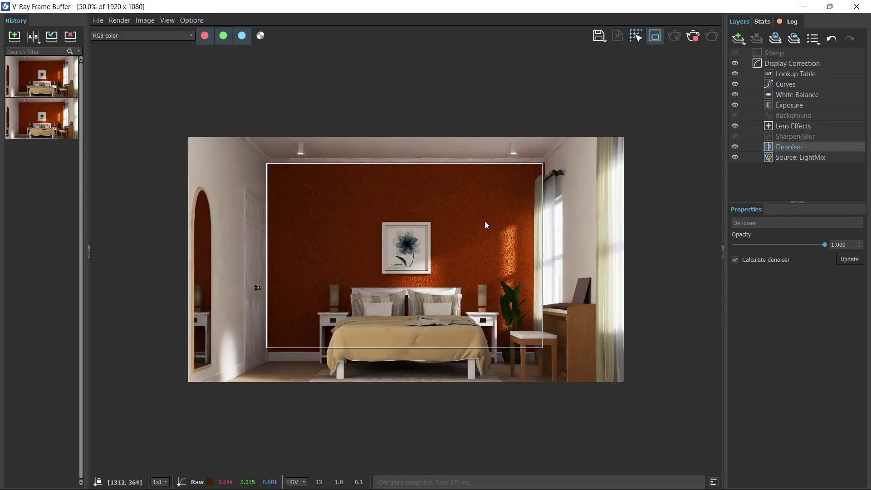
pyautogui.scroll(2, 495, 250)
pyautogui.scroll(-1, 467, 220)
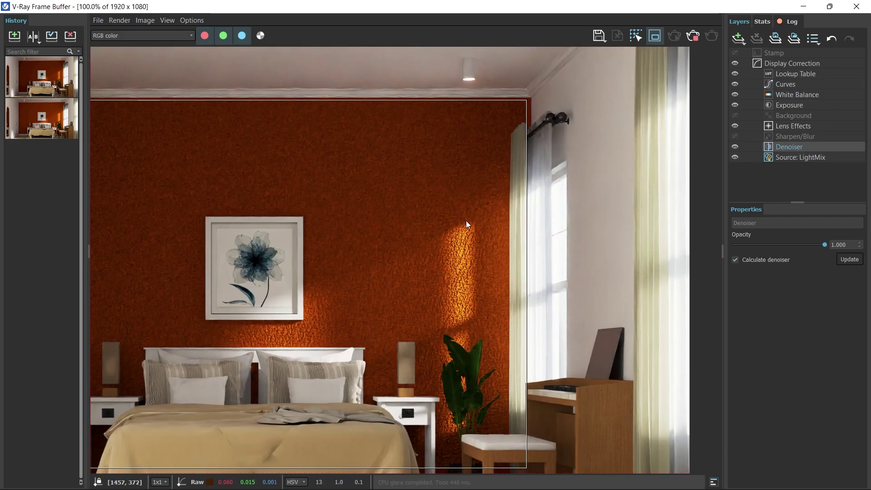
pyautogui.scroll(1, 466, 221)
pyautogui.scroll(-2, 454, 256)
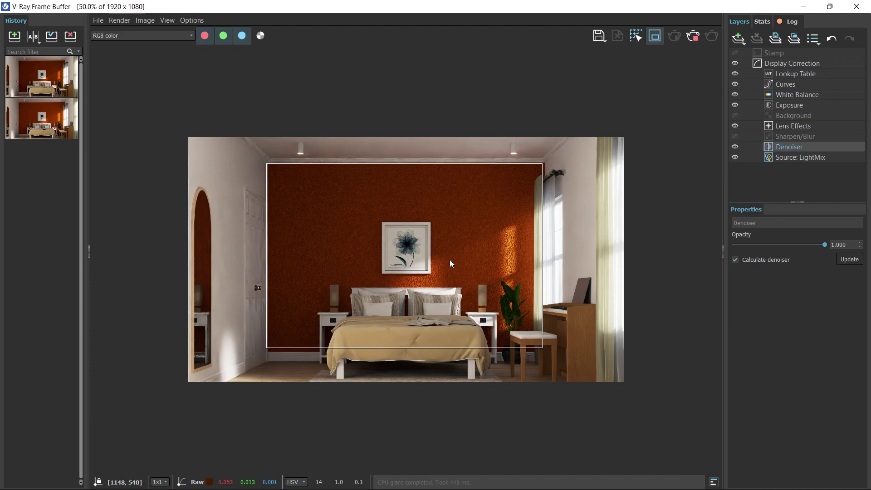
pyautogui.click(695, 37)
pyautogui.scroll(1, 503, 251)
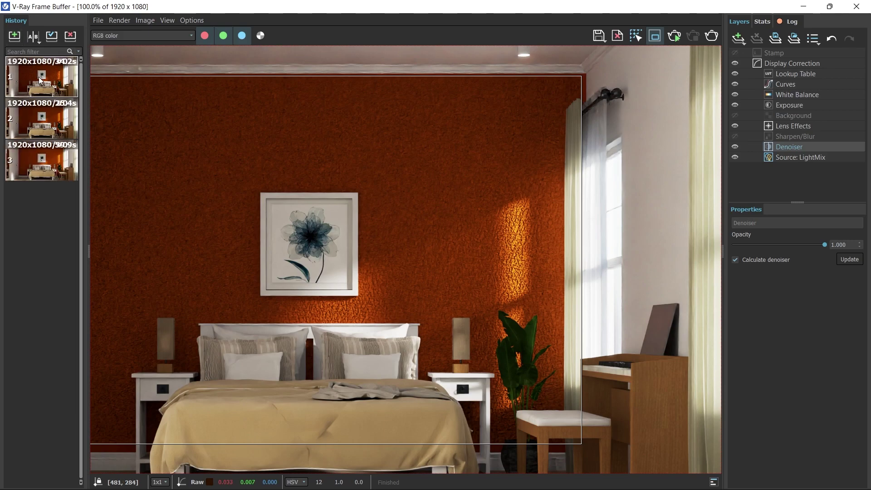
# - Turn on A/B compare with history item 1 as the B side
pyautogui.click(33, 36)
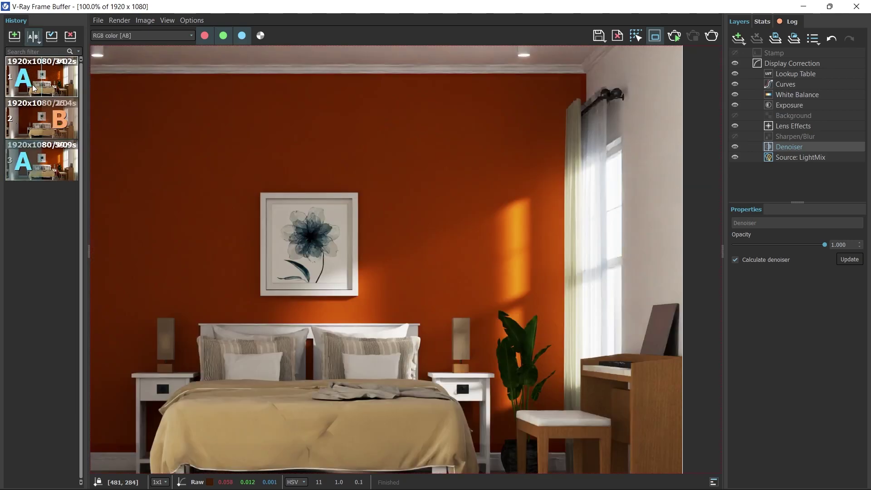
pyautogui.click(51, 80)
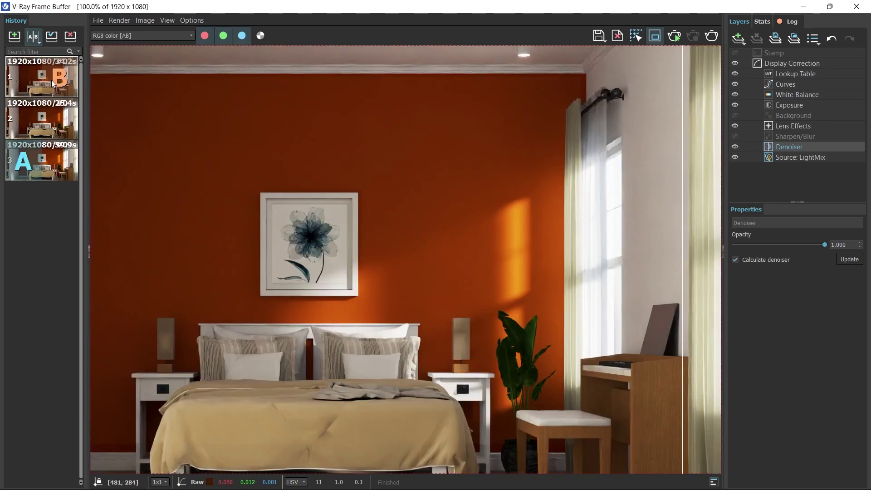
pyautogui.scroll(-1, 406, 162)
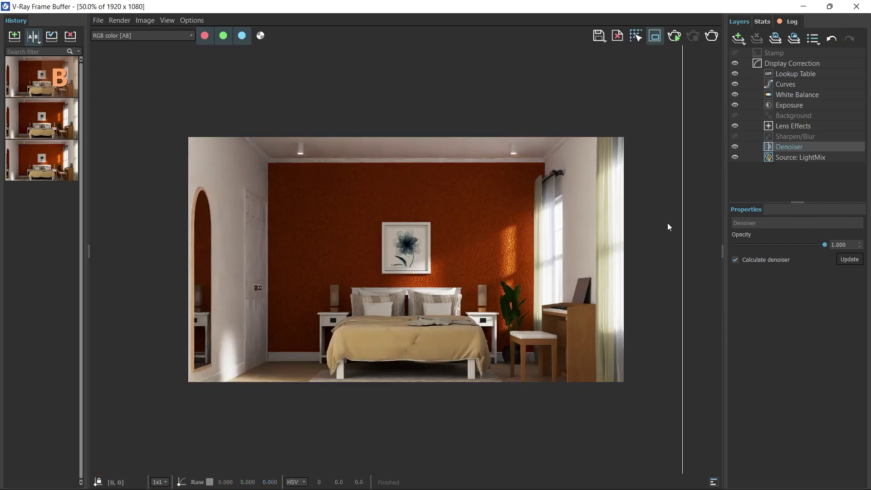
pyautogui.moveTo(678, 220); pyautogui.dragTo(489, 233)
pyautogui.scroll(2, 489, 233)
# - Slide the compare divider across the wall, then close the V-Ray Frame Buffer
pyautogui.moveTo(597, 227); pyautogui.dragTo(173, 229)
pyautogui.scroll(-1, 404, 197)
pyautogui.scroll(2, 462, 260)
pyautogui.scroll(-2, 535, 197)
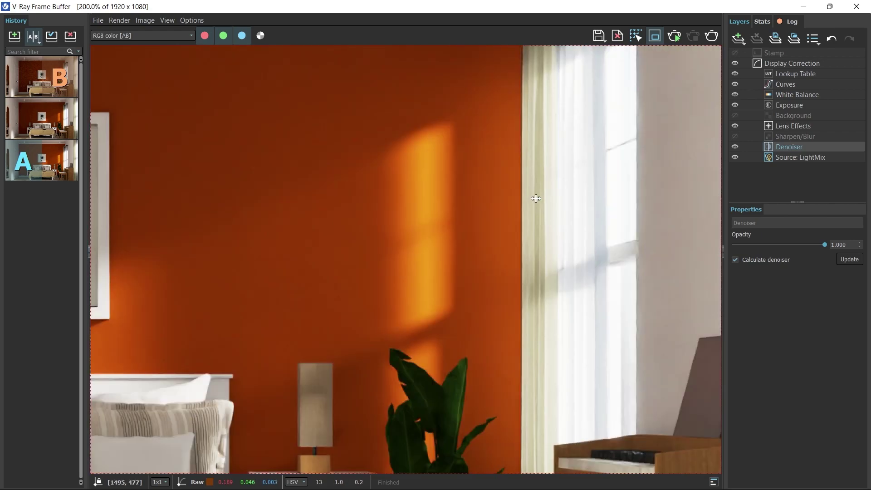
pyautogui.moveTo(535, 196); pyautogui.dragTo(397, 192)
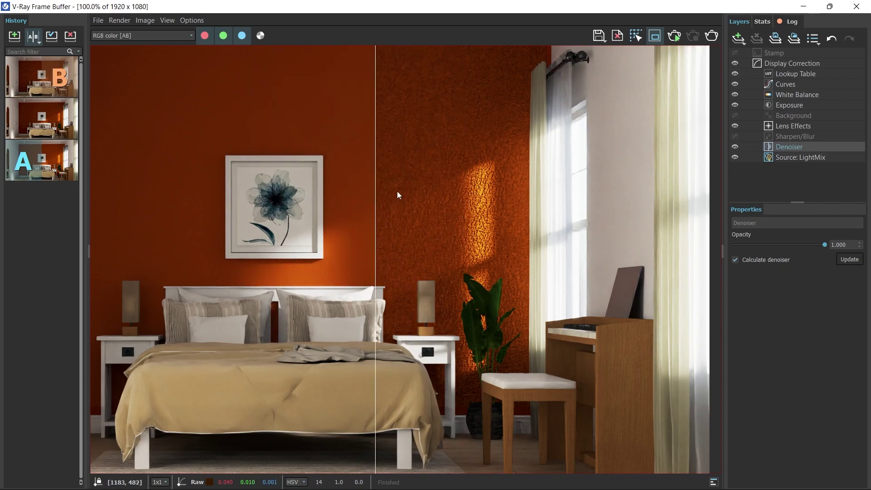
pyautogui.click(856, 7)
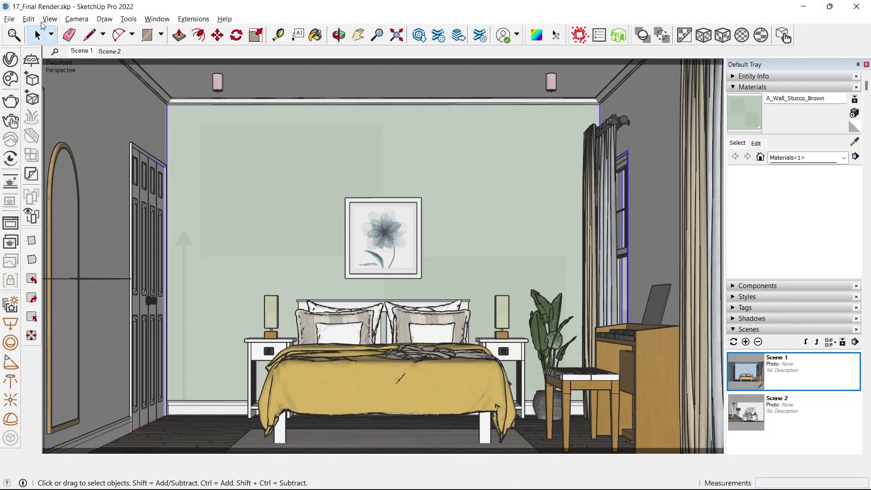
# - Lower A_Wall_Stucco_Brown's bump amount from 1 to about 0.23 and start an interactive render
pyautogui.click(25, 58)
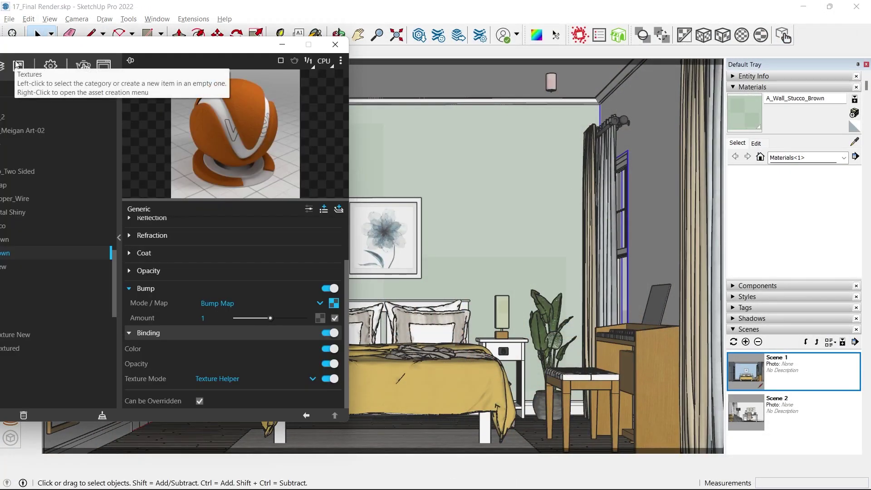
pyautogui.moveTo(159, 45); pyautogui.dragTo(462, 33)
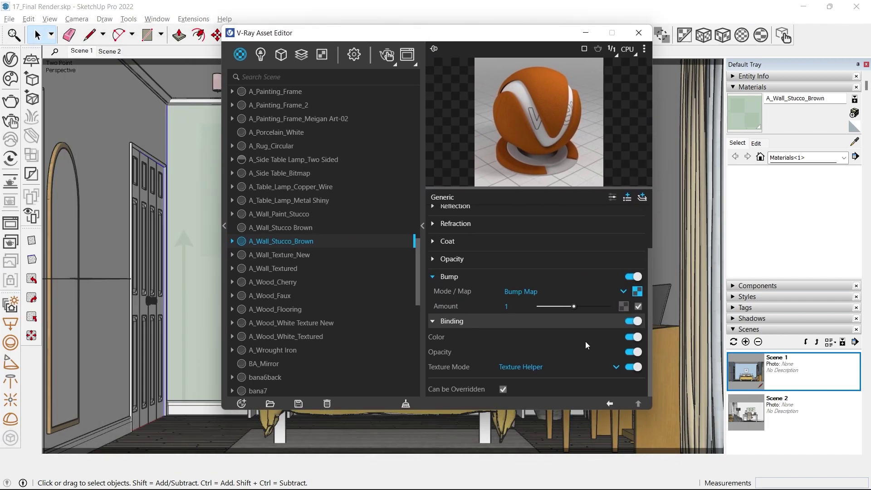
pyautogui.moveTo(555, 307); pyautogui.dragTo(547, 307)
pyautogui.click(386, 56)
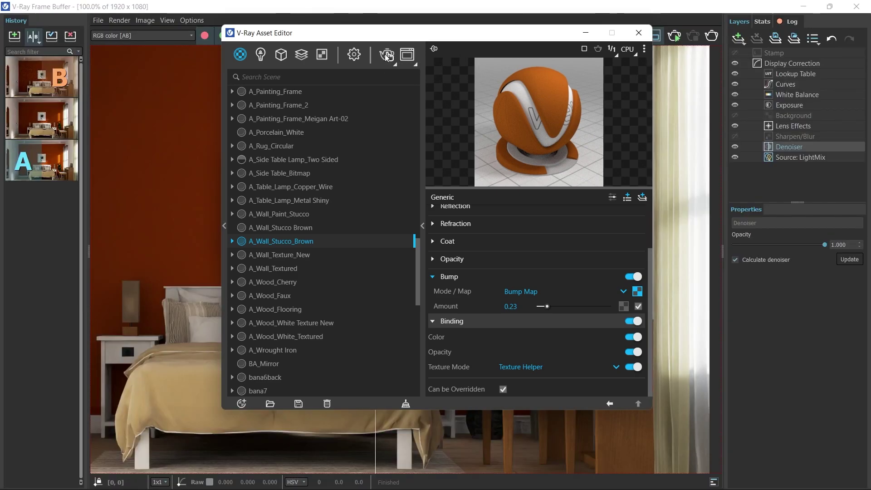
# - Bring the Frame Buffer forward and zoom in to inspect the new wall render
pyautogui.click(456, 6)
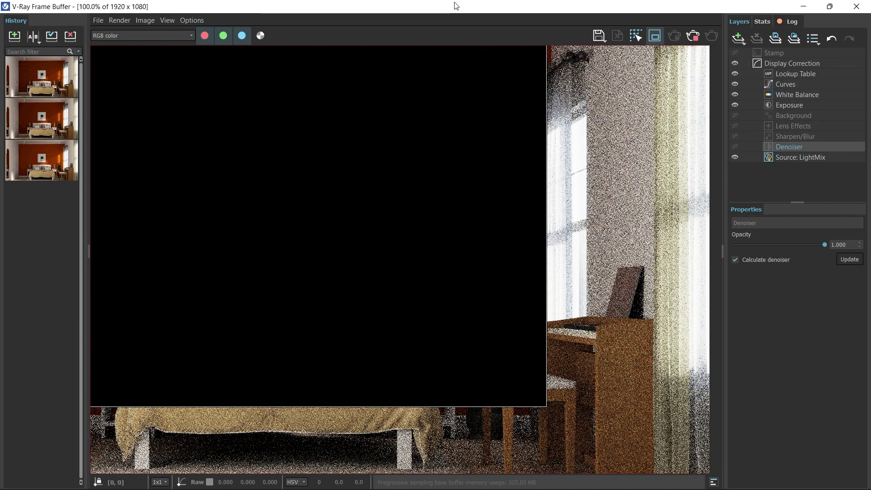
pyautogui.scroll(2, 435, 218)
pyautogui.scroll(-1, 512, 249)
pyautogui.scroll(1, 485, 224)
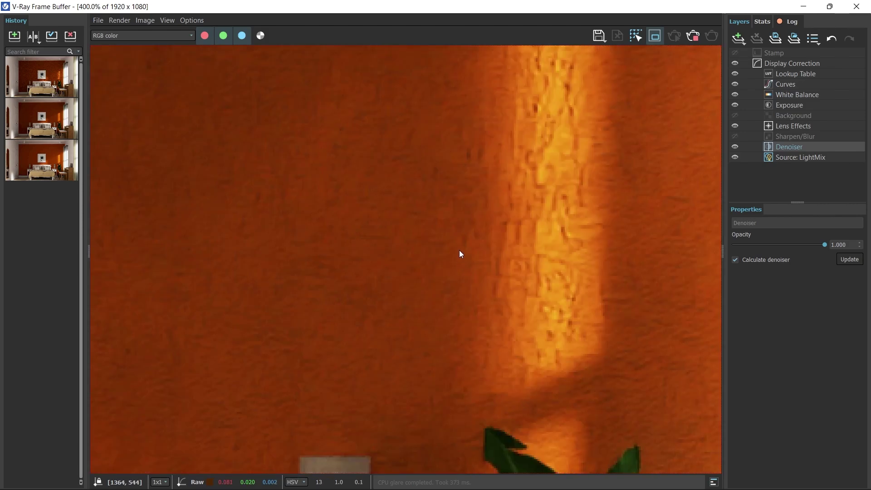
pyautogui.scroll(-2, 459, 253)
pyautogui.scroll(2, 467, 226)
pyautogui.scroll(-1, 472, 212)
pyautogui.scroll(-1, 521, 207)
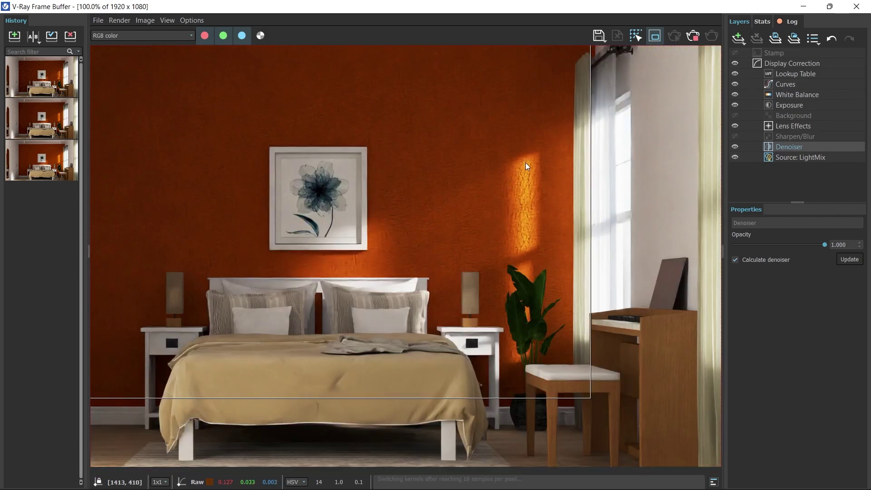
pyautogui.scroll(1, 468, 214)
pyautogui.scroll(1, 471, 179)
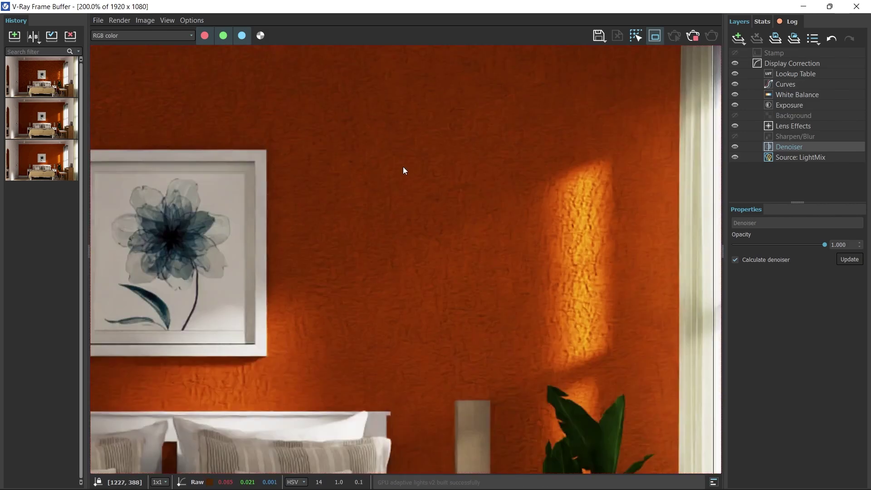
pyautogui.scroll(-2, 402, 170)
pyautogui.scroll(2, 488, 188)
pyautogui.scroll(-2, 487, 195)
pyautogui.scroll(-1, 482, 204)
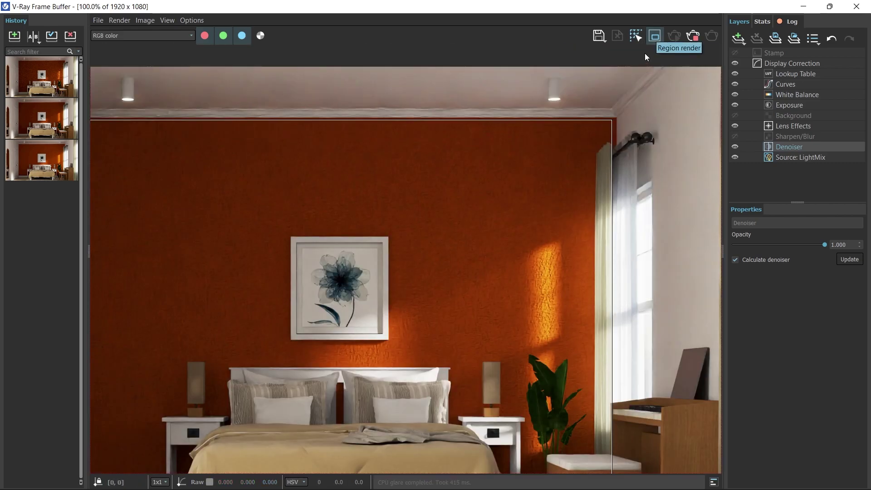
pyautogui.scroll(-1, 656, 38)
# - Enable Region render, draw a region around the accent wall, and render it
pyautogui.click(655, 36)
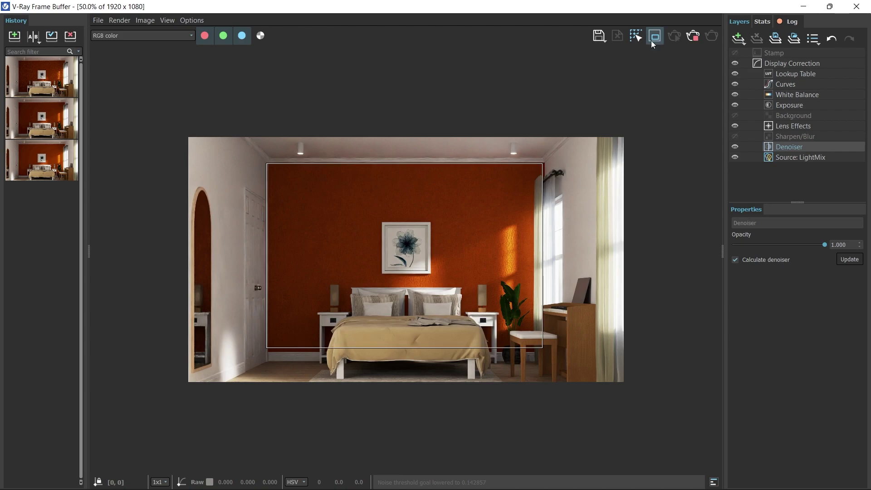
pyautogui.moveTo(268, 171); pyautogui.dragTo(323, 194)
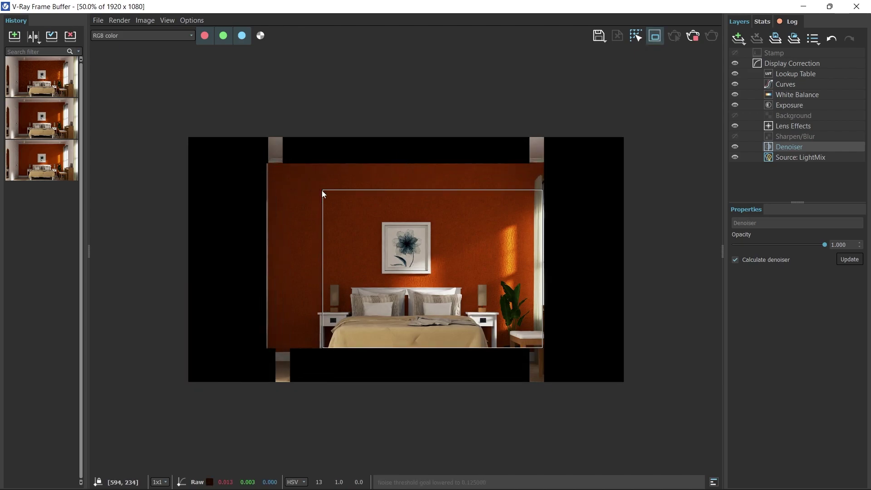
pyautogui.moveTo(265, 167); pyautogui.dragTo(544, 349)
pyautogui.scroll(2, 445, 243)
pyautogui.scroll(-2, 516, 203)
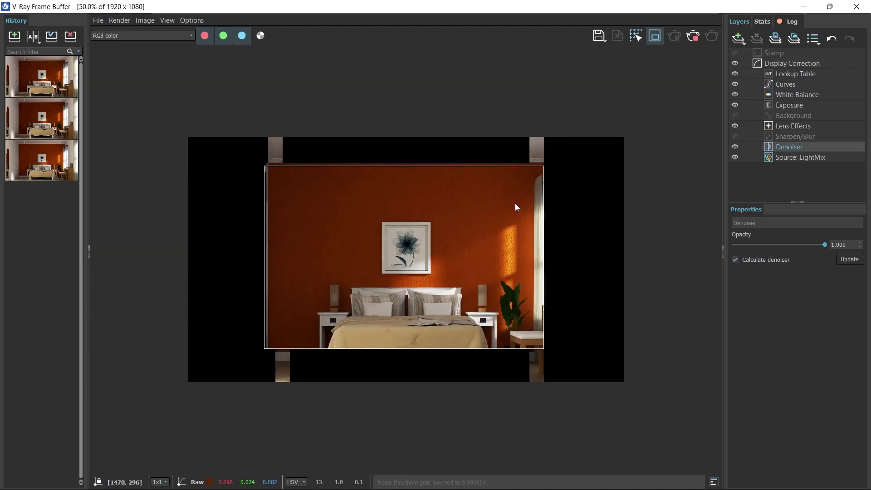
pyautogui.scroll(2, 524, 194)
pyautogui.scroll(-2, 524, 194)
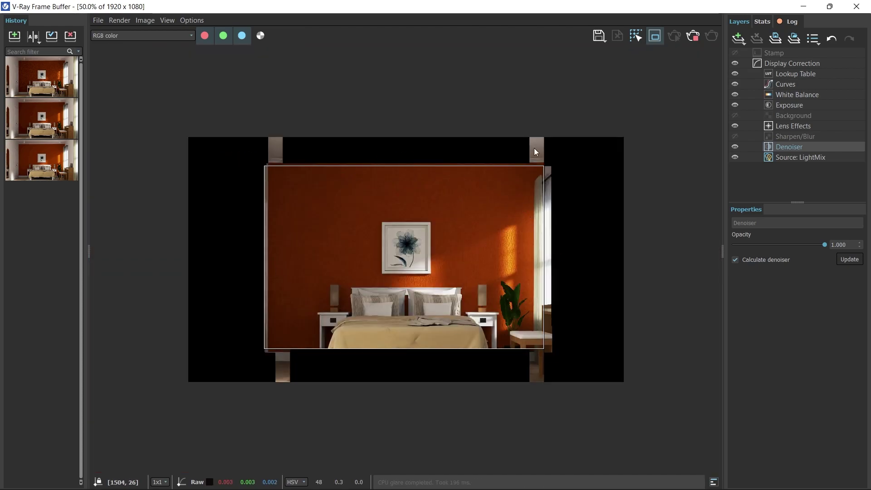
pyautogui.click(693, 36)
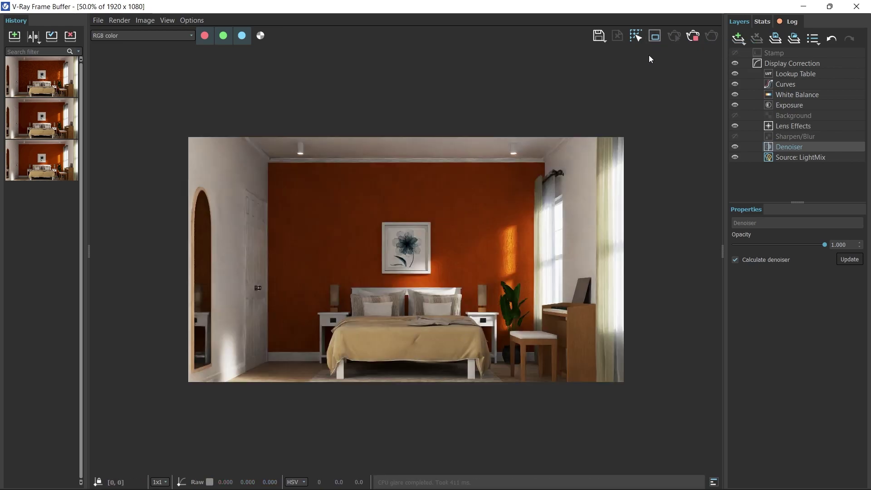
# - Re-render the accent wall region with region rendering enabled
pyautogui.click(655, 36)
pyautogui.scroll(5, 536, 191)
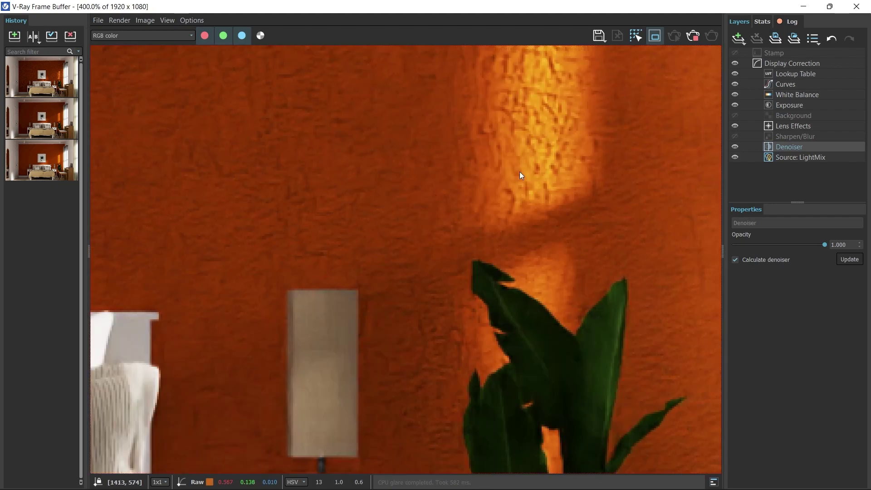
pyautogui.scroll(-3, 484, 145)
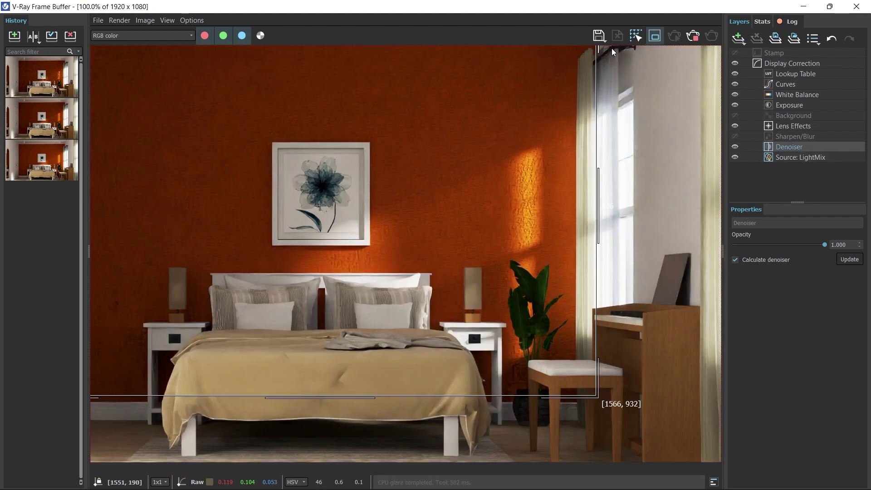
pyautogui.click(694, 36)
# - Show the Denoiser layer and zoom to inspect the wall's fine, subtle bump
pyautogui.click(736, 147)
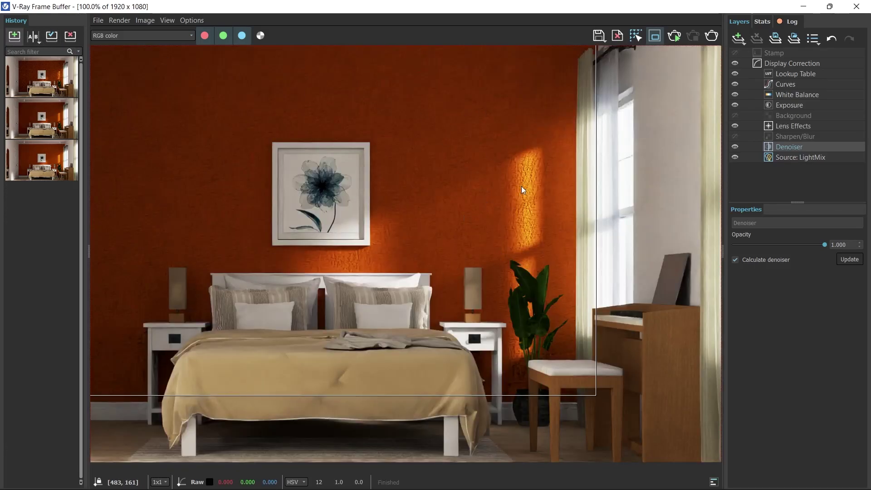
pyautogui.scroll(2, 496, 185)
pyautogui.scroll(-2, 530, 205)
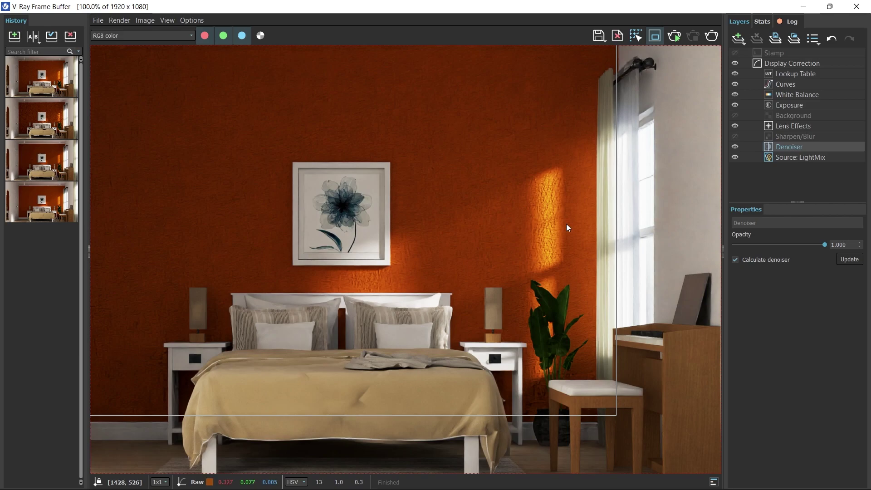
pyautogui.scroll(2, 551, 204)
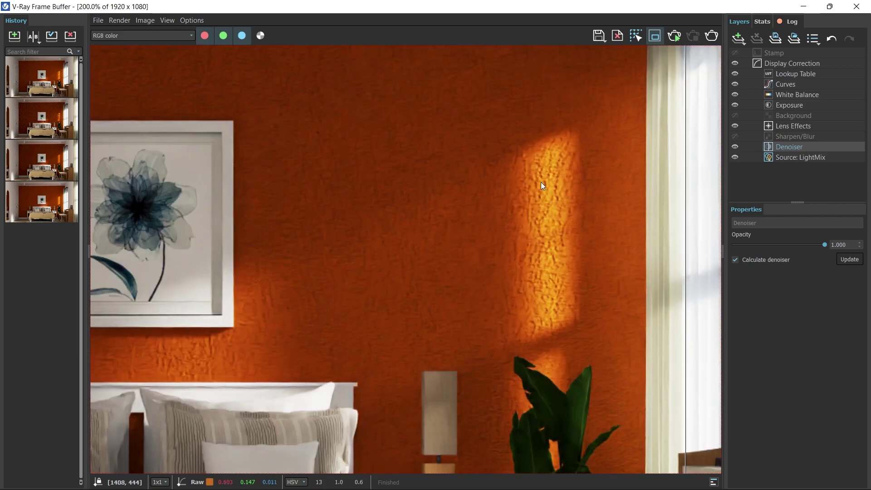
pyautogui.scroll(-2, 541, 182)
pyautogui.scroll(2, 547, 200)
pyautogui.scroll(-4, 397, 190)
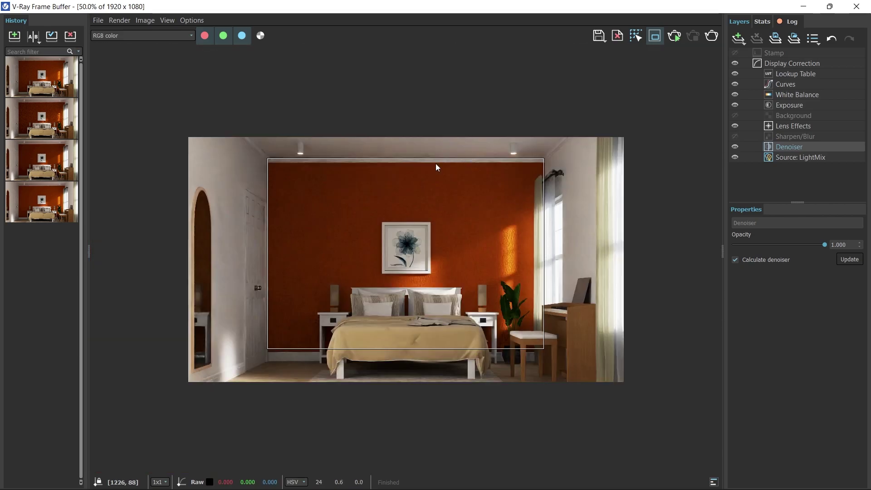
pyautogui.scroll(4, 273, 182)
pyautogui.scroll(-2, 282, 186)
pyautogui.scroll(-2, 386, 204)
pyautogui.scroll(2, 495, 211)
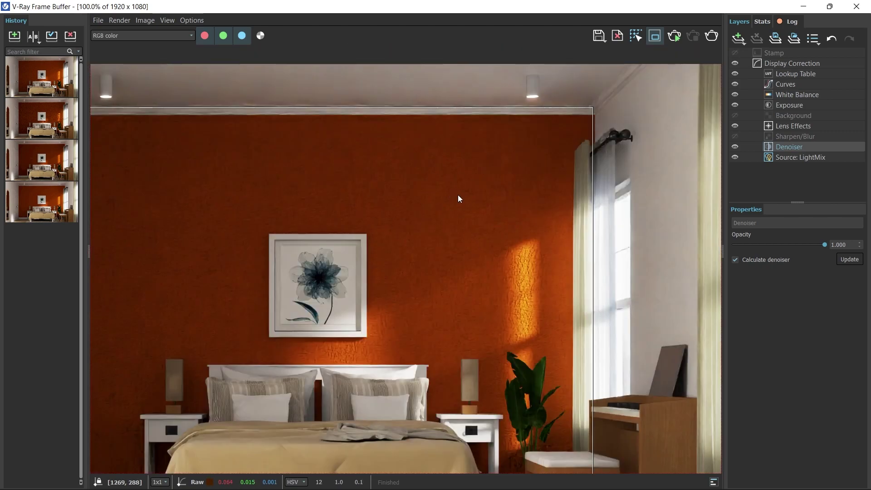
# - Turn on A/B compare with an earlier render as B and slide the divider across the wall
pyautogui.click(33, 36)
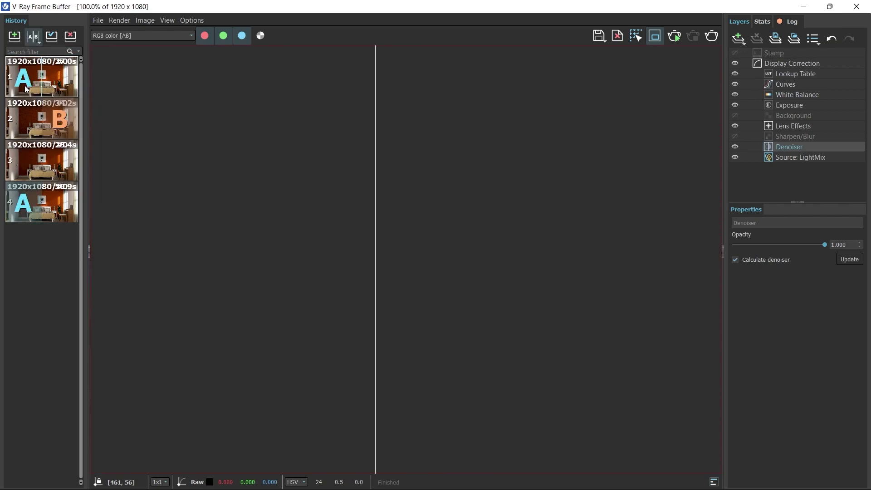
pyautogui.rightClick(49, 77)
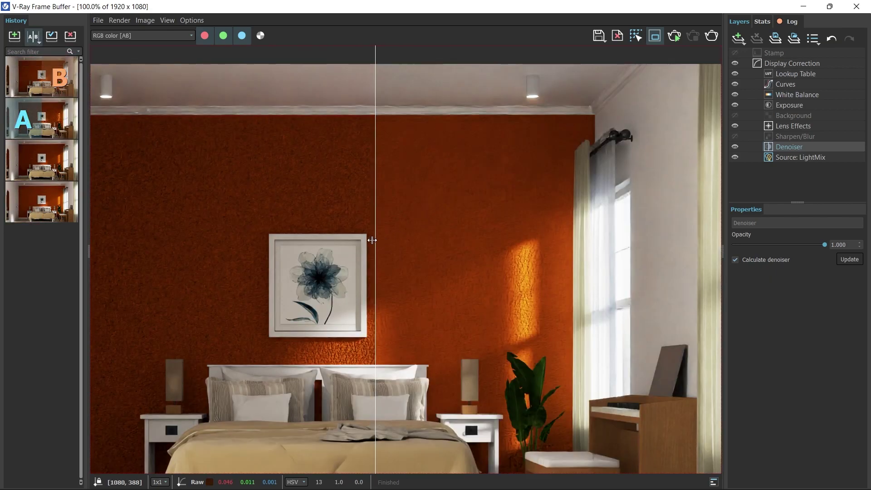
pyautogui.moveTo(372, 240); pyautogui.dragTo(579, 249)
pyautogui.scroll(4, 579, 249)
pyautogui.moveTo(518, 246); pyautogui.dragTo(342, 241)
pyautogui.scroll(-2, 449, 229)
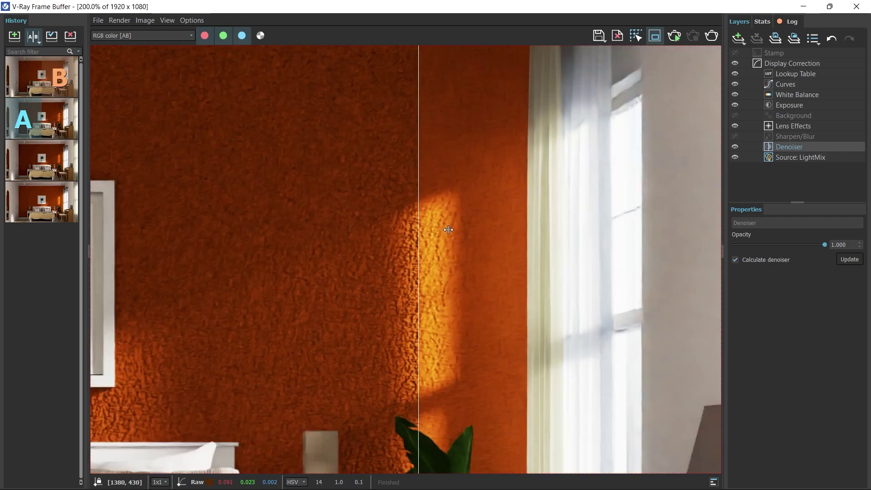
pyautogui.moveTo(448, 230); pyautogui.dragTo(545, 175)
# - Move the divider to the image's left edge, then switch A/B compare off
pyautogui.scroll(2, 214, 208)
pyautogui.scroll(-3, 371, 220)
pyautogui.scroll(4, 411, 230)
pyautogui.scroll(-4, 544, 176)
pyautogui.moveTo(627, 177); pyautogui.dragTo(95, 162)
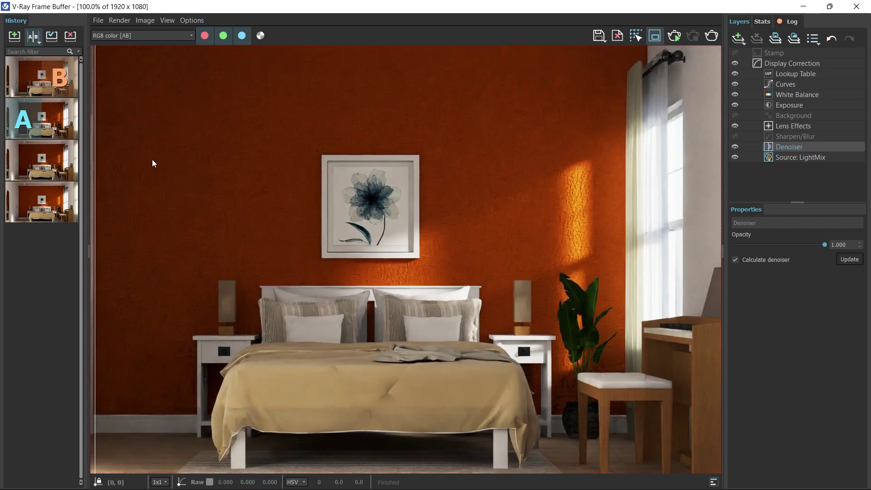
pyautogui.scroll(4, 603, 175)
pyautogui.scroll(-2, 554, 194)
pyautogui.scroll(-1, 499, 204)
pyautogui.scroll(1, 607, 224)
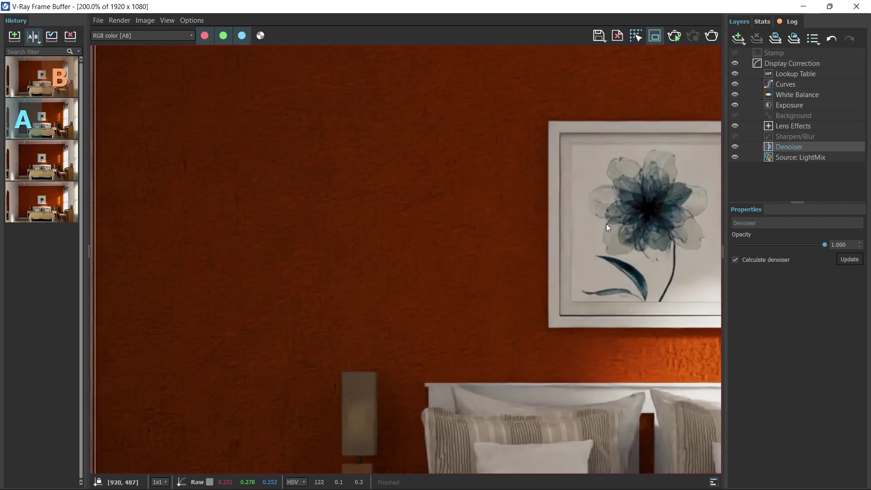
pyautogui.scroll(-2, 434, 217)
pyautogui.click(33, 36)
pyautogui.scroll(-2, 466, 245)
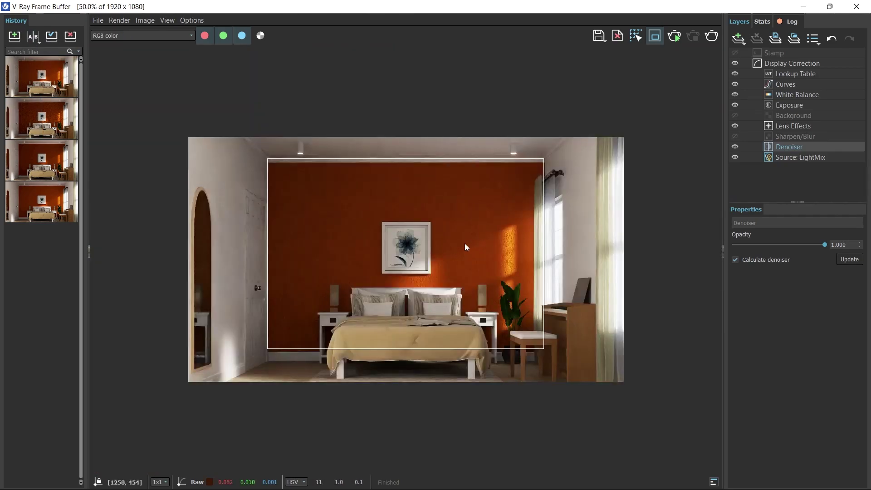
pyautogui.scroll(2, 464, 245)
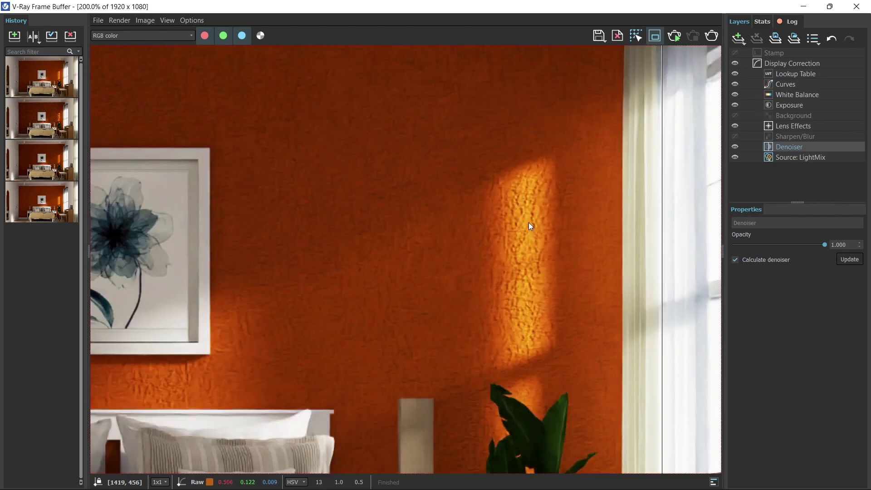
pyautogui.scroll(-1, 527, 222)
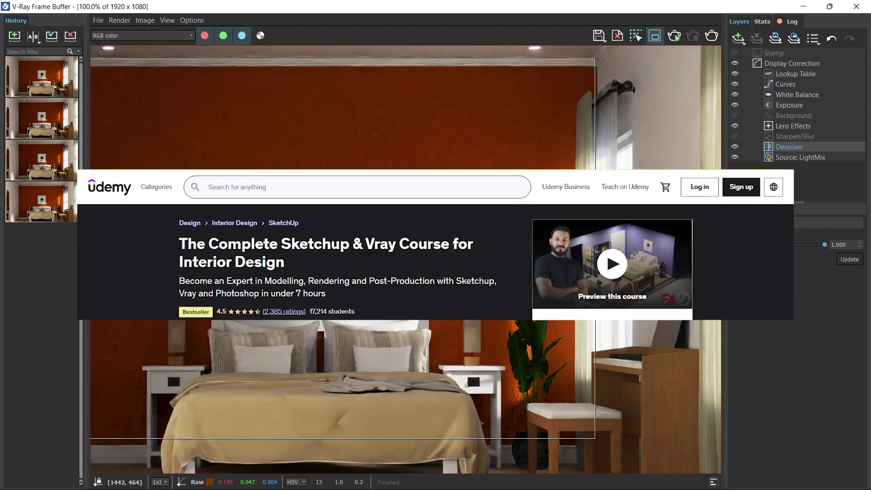
pyautogui.scroll(1, 509, 223)
pyautogui.scroll(-1, 477, 218)
pyautogui.scroll(-1, 476, 223)
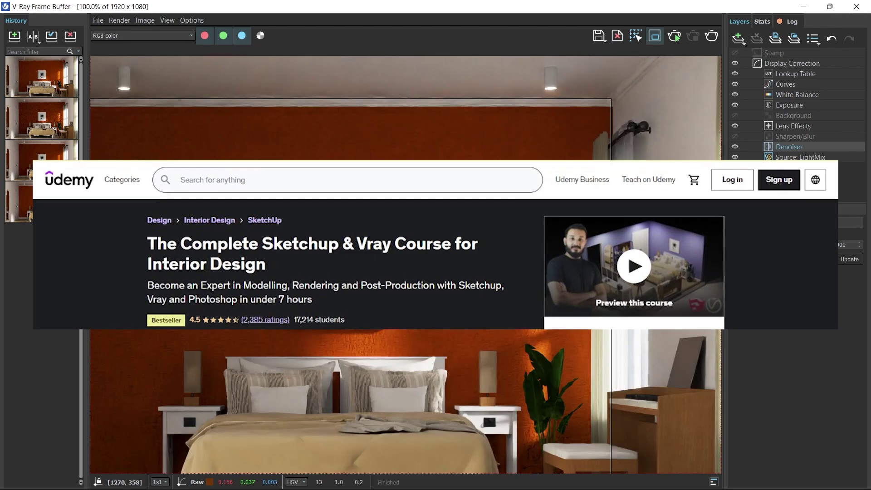
pyautogui.scroll(1, 477, 223)
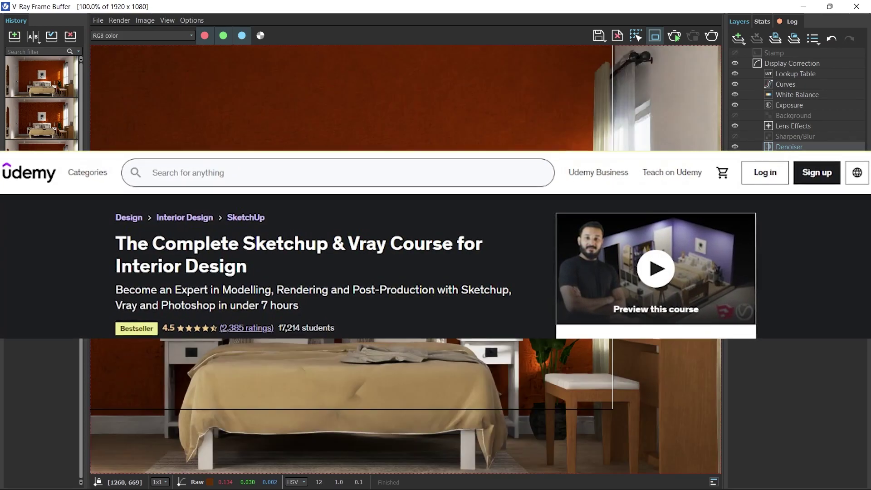